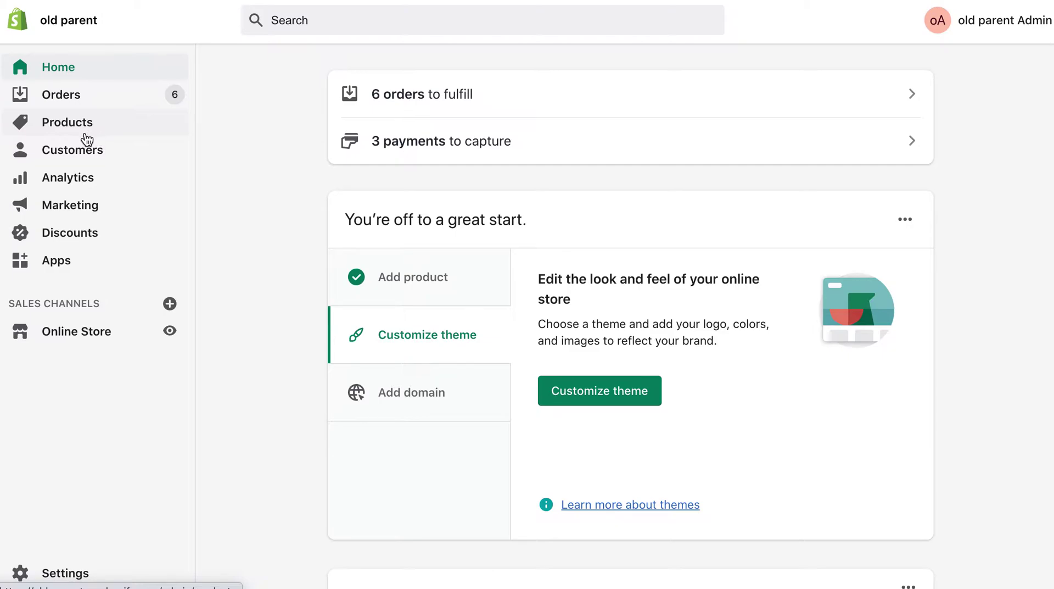
- Start a new product collection and title it Sync
{"action": "left_click", "coordinate": [84, 137]}
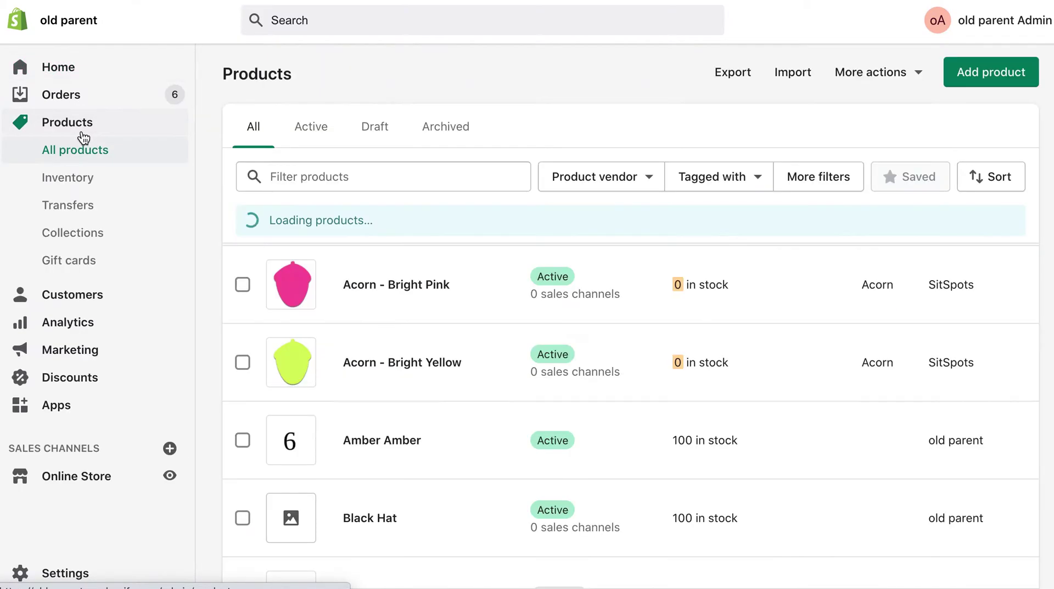
{"action": "left_click", "coordinate": [82, 237]}
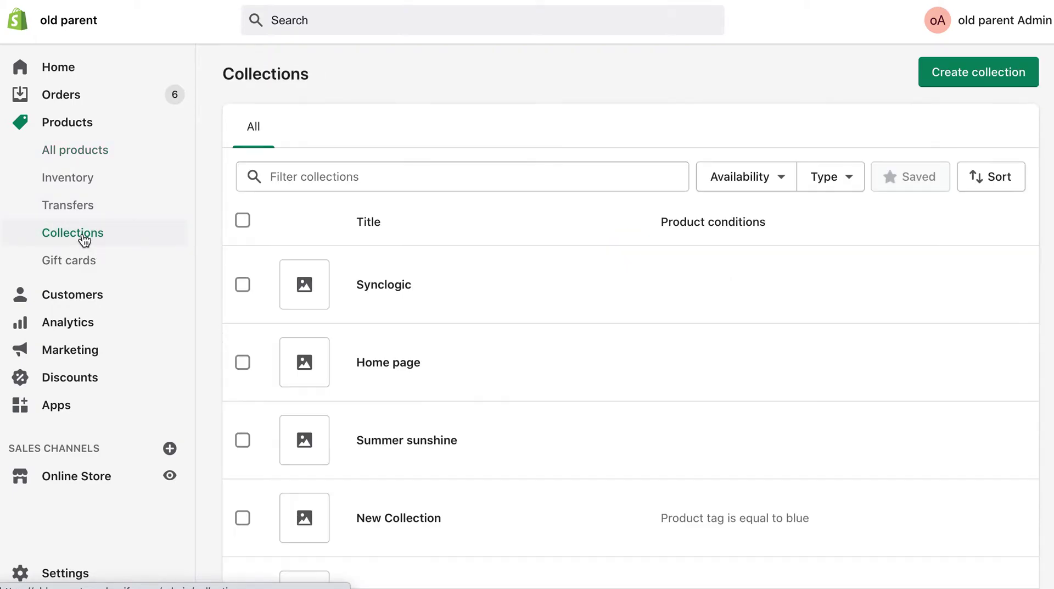
{"action": "left_click", "coordinate": [951, 77]}
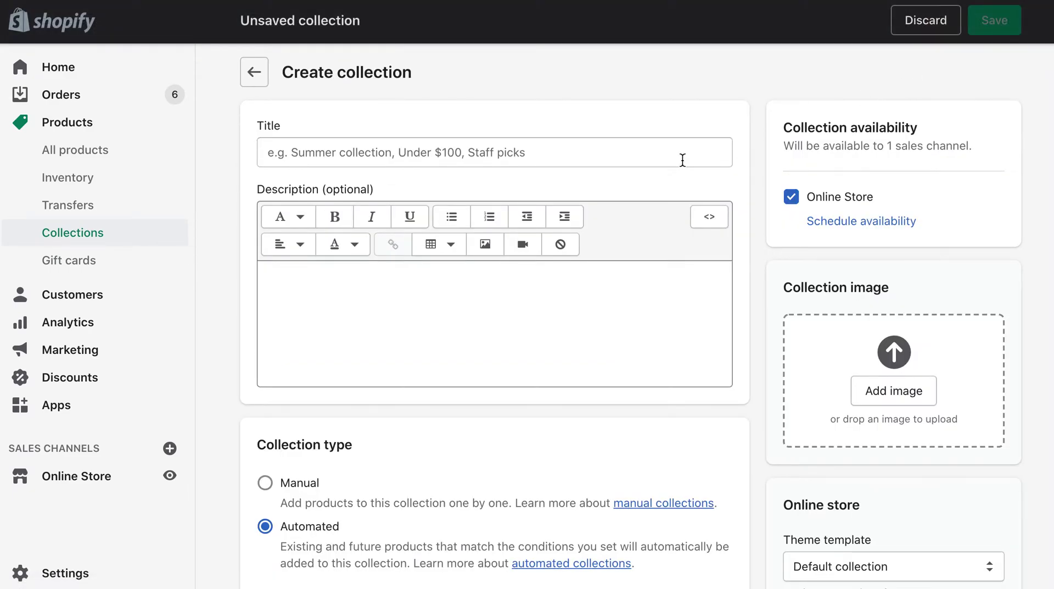
{"action": "left_click", "coordinate": [413, 152]}
{"action": "type", "text": "Sync"}
{"action": "left_click", "coordinate": [461, 189]}
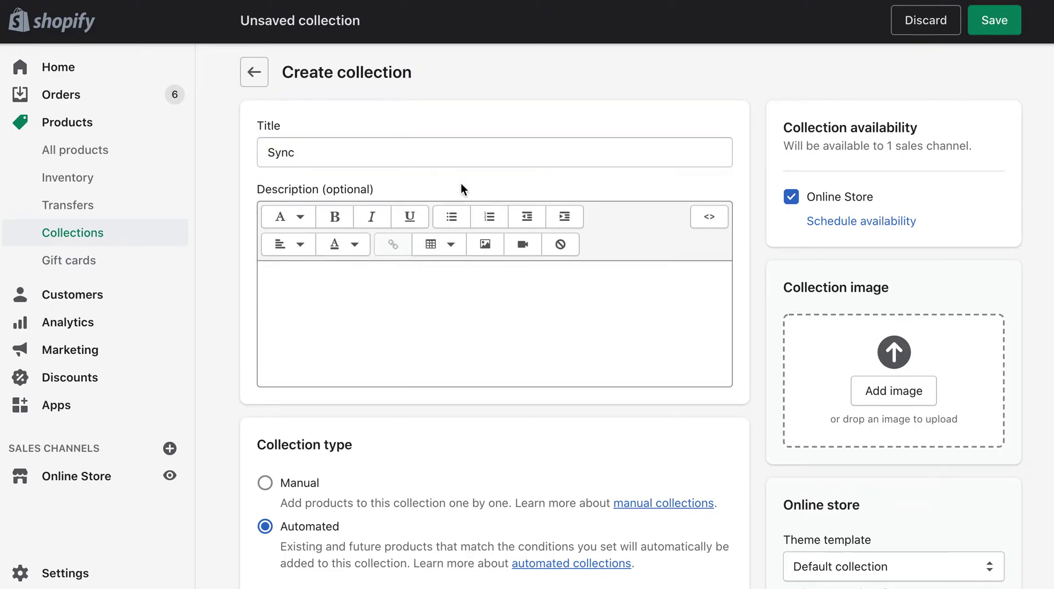
- Set the Sync collection's type to Manual and save the collection
{"action": "scroll", "coordinate": [363, 493], "scroll_direction": "down", "scroll_amount": 2}
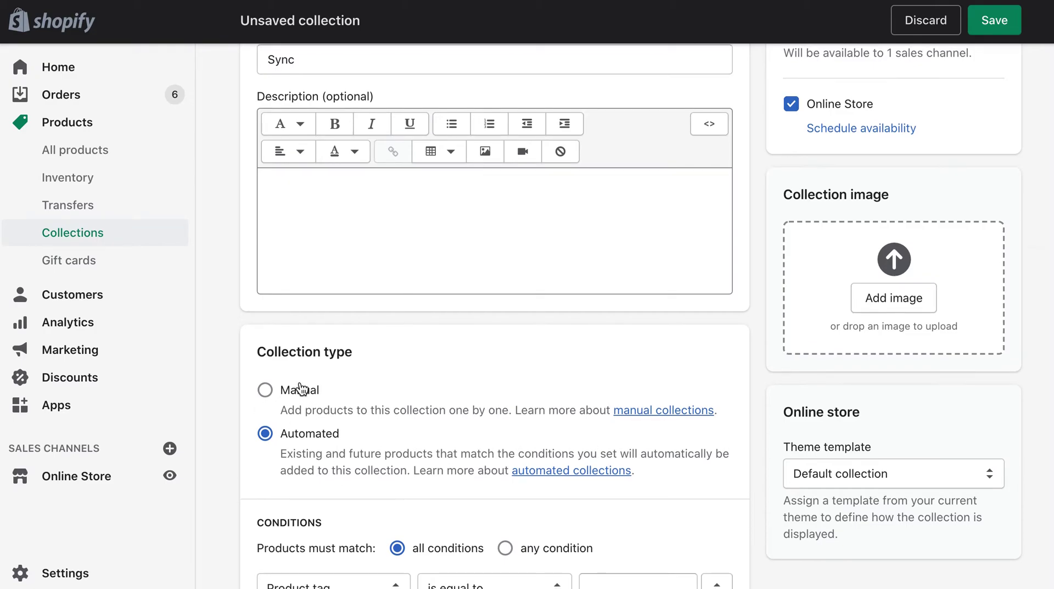
{"action": "scroll", "coordinate": [368, 506], "scroll_direction": "down", "scroll_amount": 2}
{"action": "scroll", "coordinate": [368, 505], "scroll_direction": "down", "scroll_amount": 2}
{"action": "scroll", "coordinate": [368, 505], "scroll_direction": "up", "scroll_amount": 5}
{"action": "scroll", "coordinate": [284, 437], "scroll_direction": "down", "scroll_amount": 1}
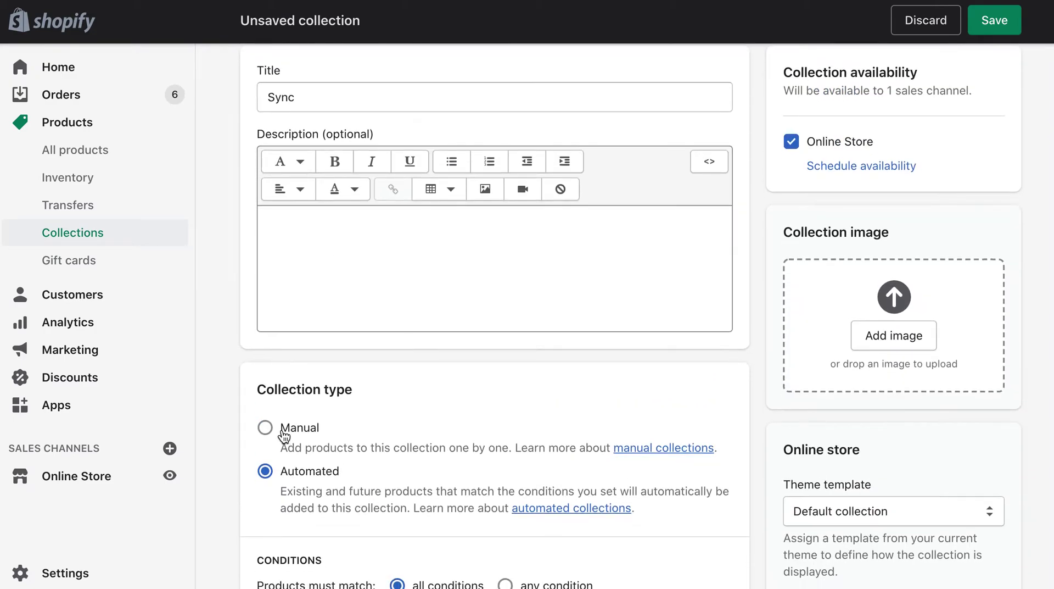
{"action": "left_click", "coordinate": [284, 433]}
{"action": "scroll", "coordinate": [833, 440], "scroll_direction": "up", "scroll_amount": 1}
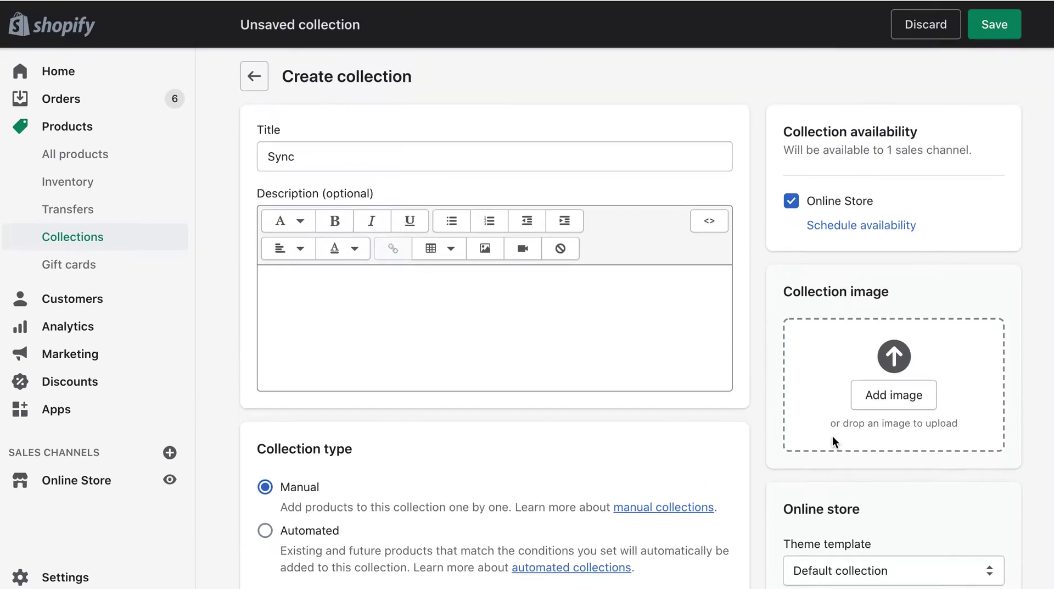
{"action": "left_click", "coordinate": [1002, 27]}
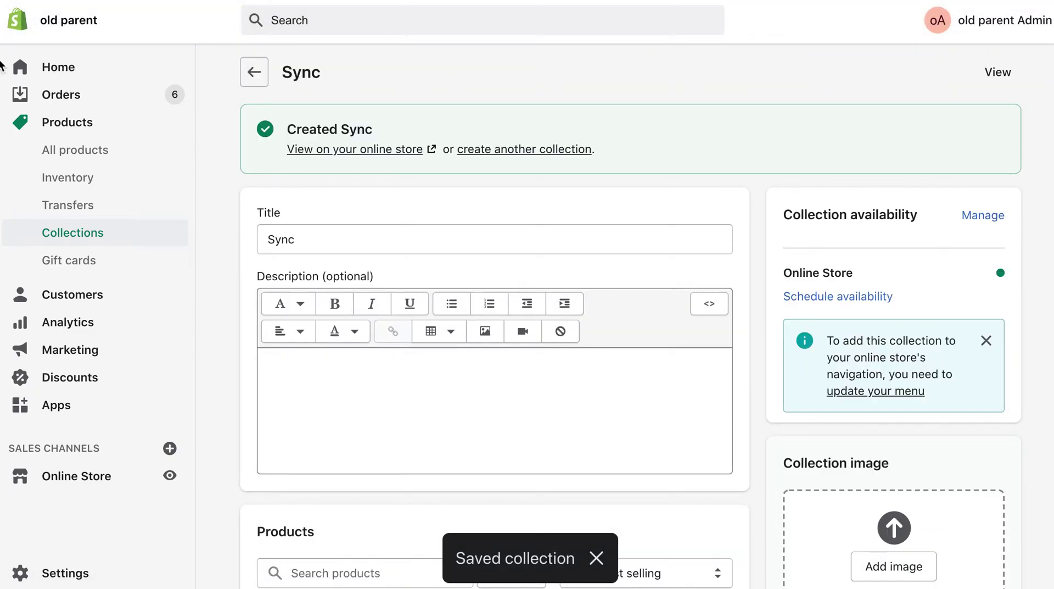
- Add the products Acorn - Bright Pink and Acorn - Bright Yellow to the Sync collection and save
{"action": "left_click", "coordinate": [78, 146]}
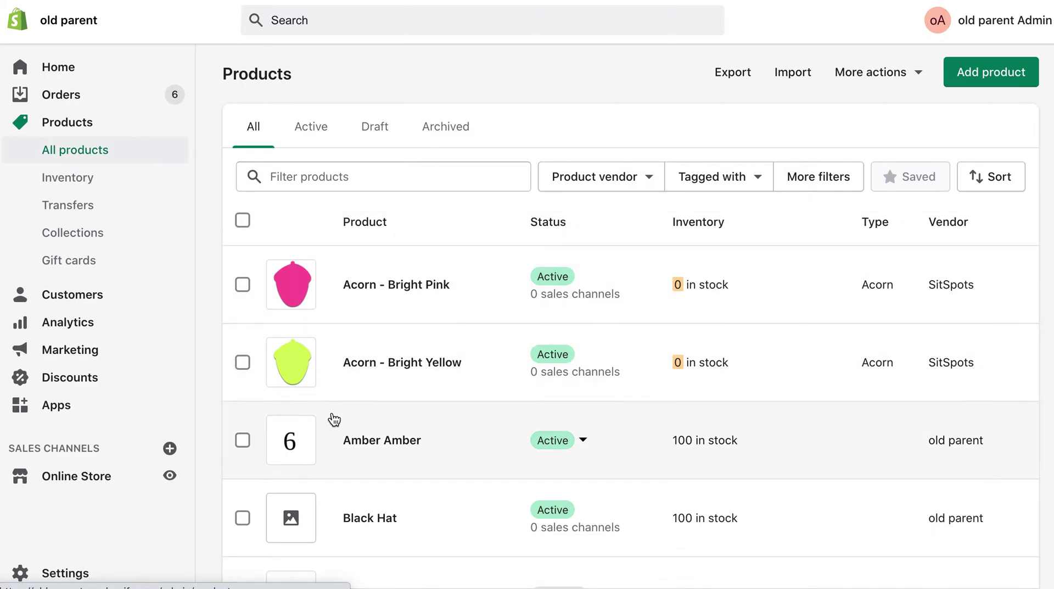
{"action": "left_click", "coordinate": [242, 284]}
{"action": "left_click", "coordinate": [243, 361]}
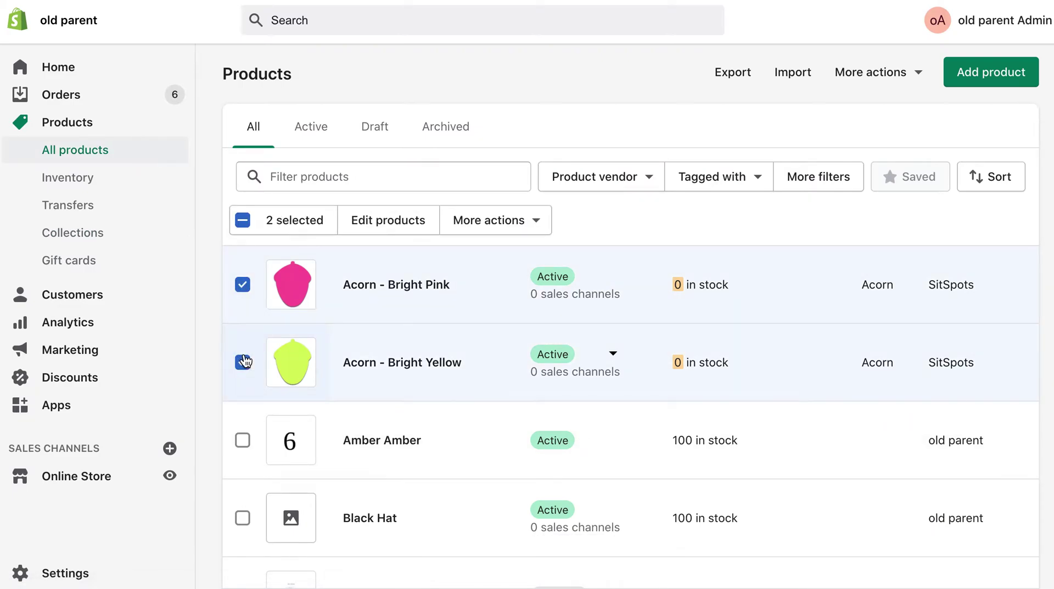
{"action": "left_click", "coordinate": [522, 222]}
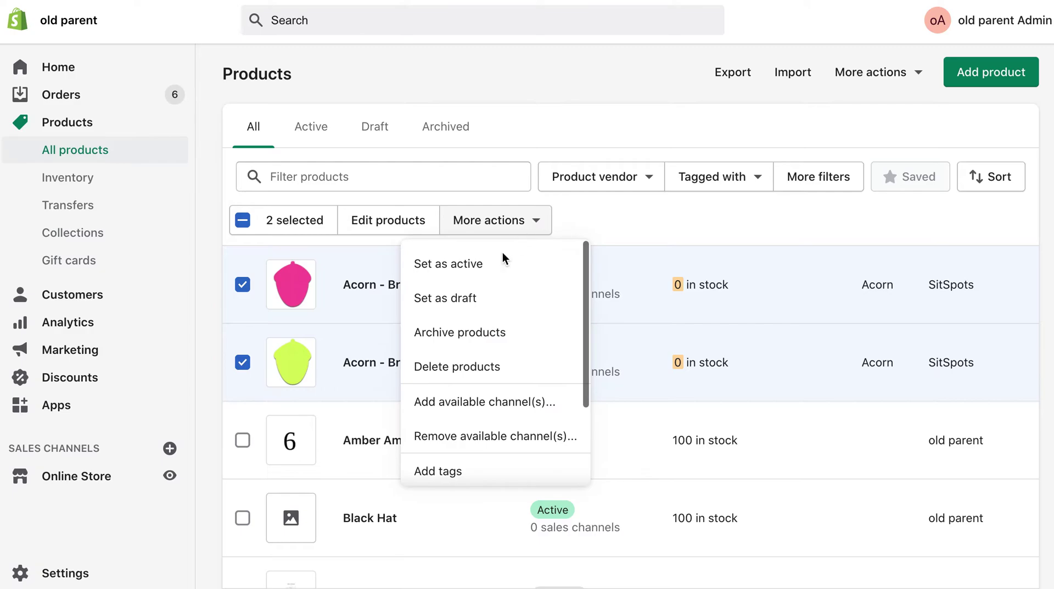
{"action": "scroll", "coordinate": [480, 466], "scroll_direction": "down", "scroll_amount": 3}
{"action": "left_click", "coordinate": [479, 449]}
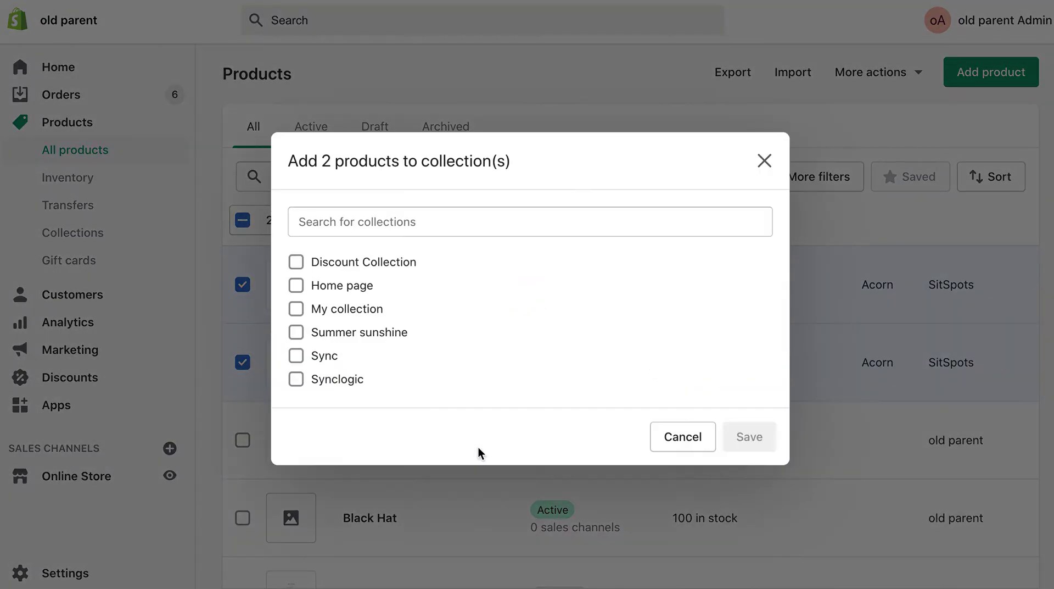
{"action": "left_click", "coordinate": [325, 356]}
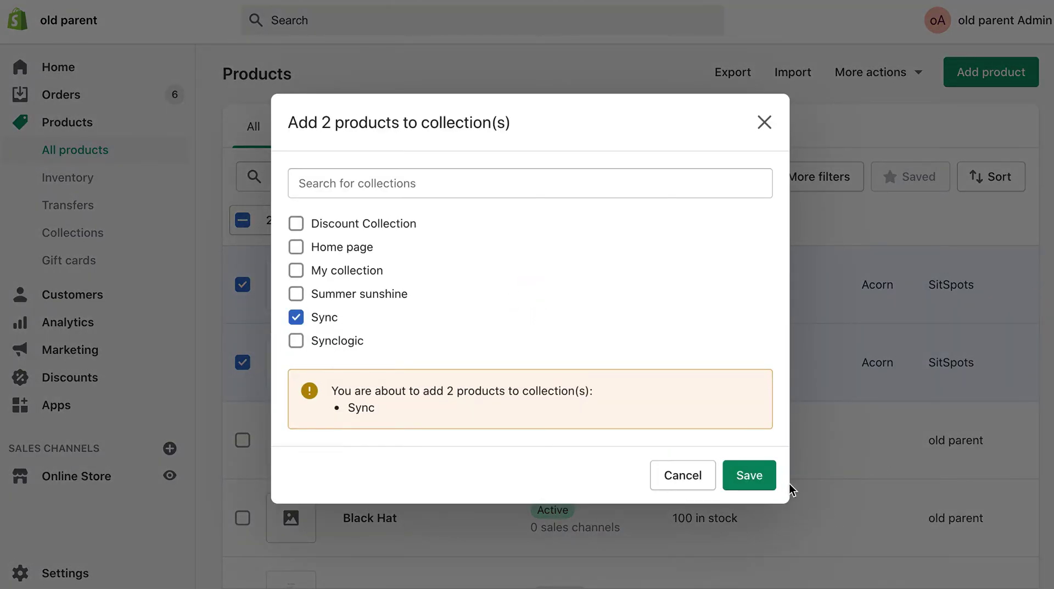
{"action": "left_click", "coordinate": [759, 481]}
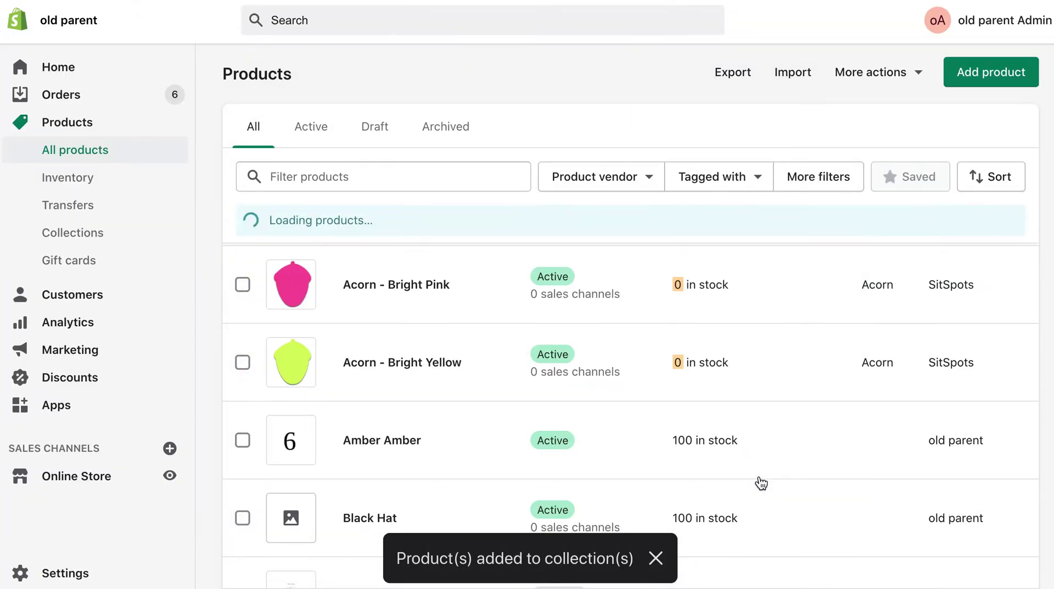
- Start a new connection in the SyncLogic app and name it Synclogic
{"action": "left_click", "coordinate": [80, 412]}
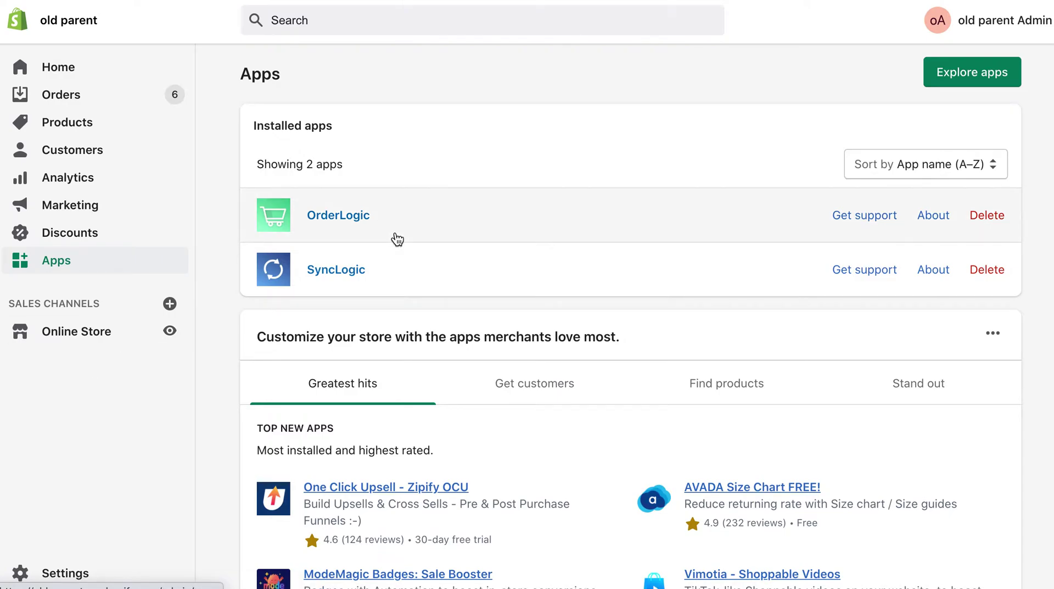
{"action": "left_click", "coordinate": [327, 278]}
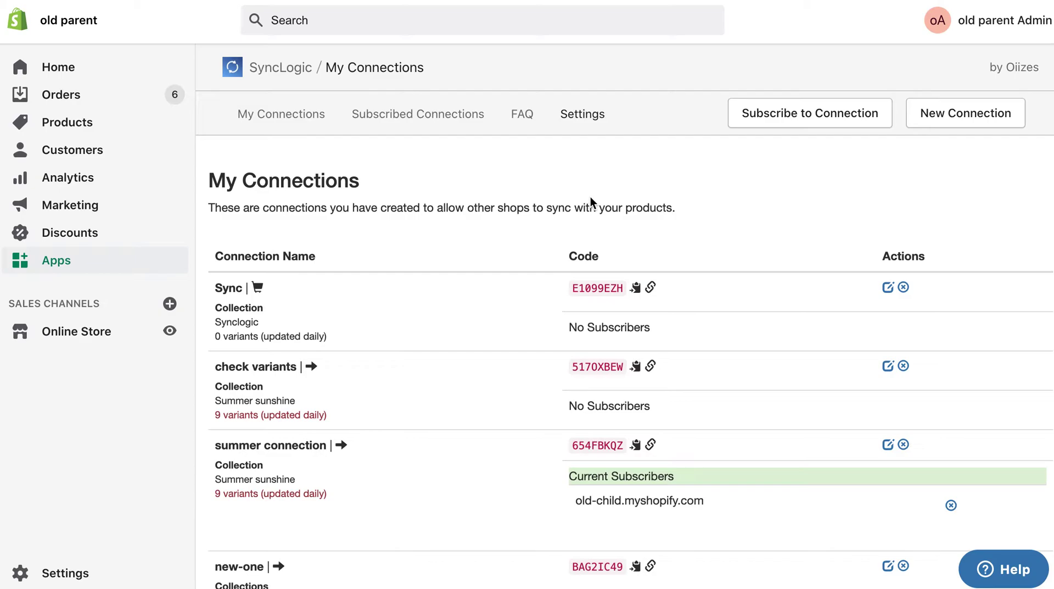
{"action": "left_click", "coordinate": [999, 114]}
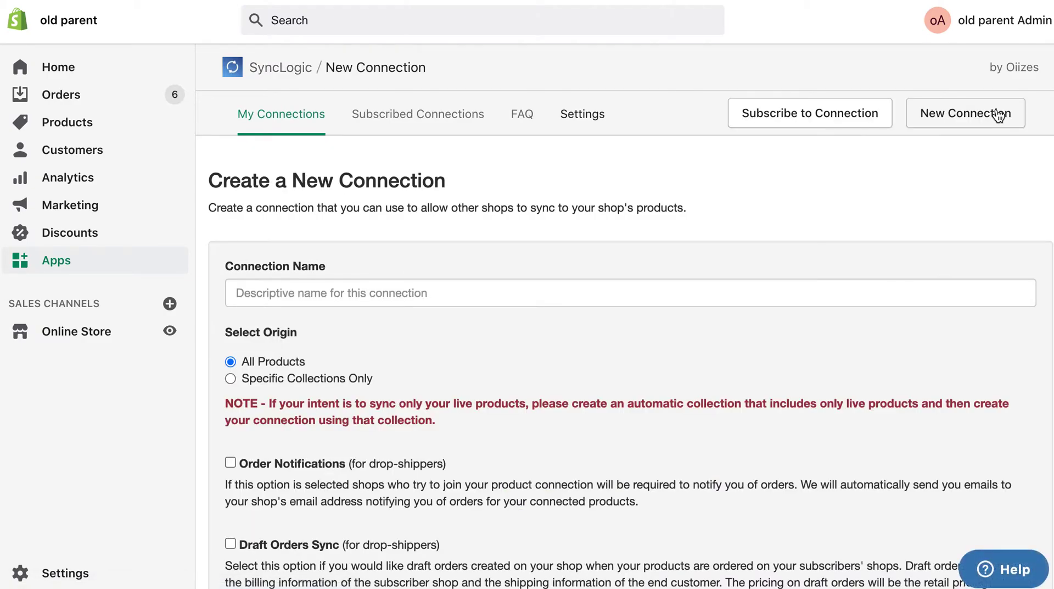
{"action": "left_click", "coordinate": [548, 287]}
{"action": "type", "text": "Synclogic"}
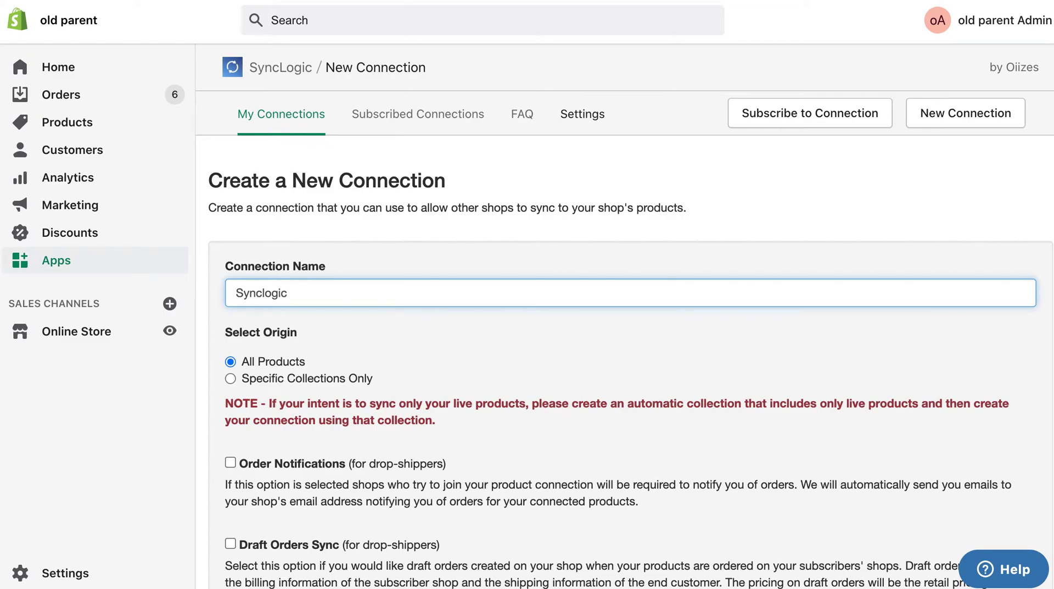
- Restrict the connection's origin to specific collections and choose the Sync collection
{"action": "scroll", "coordinate": [631, 369], "scroll_direction": "down", "scroll_amount": 1}
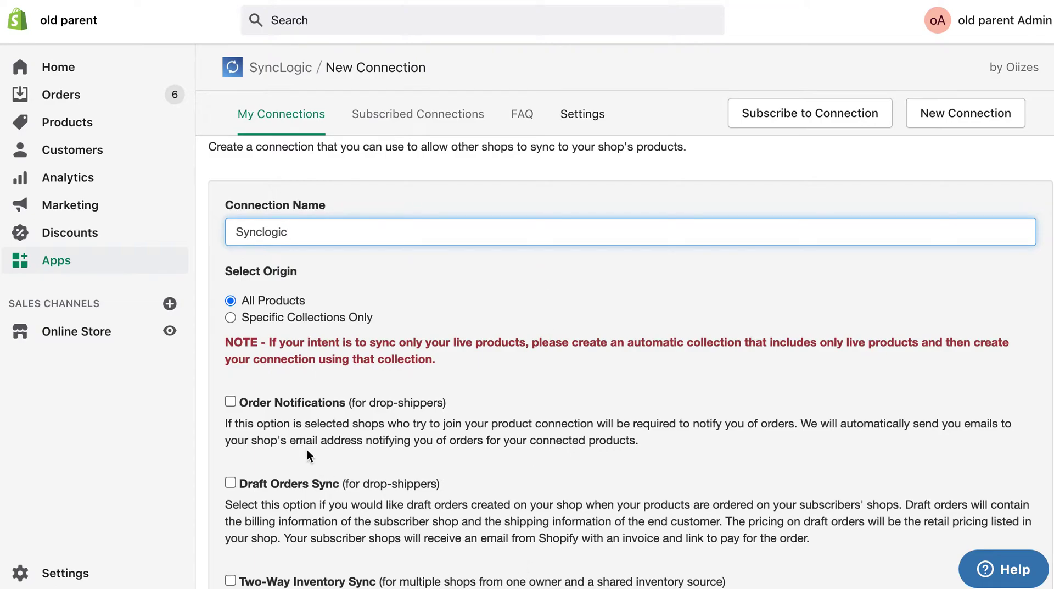
{"action": "left_click", "coordinate": [272, 317]}
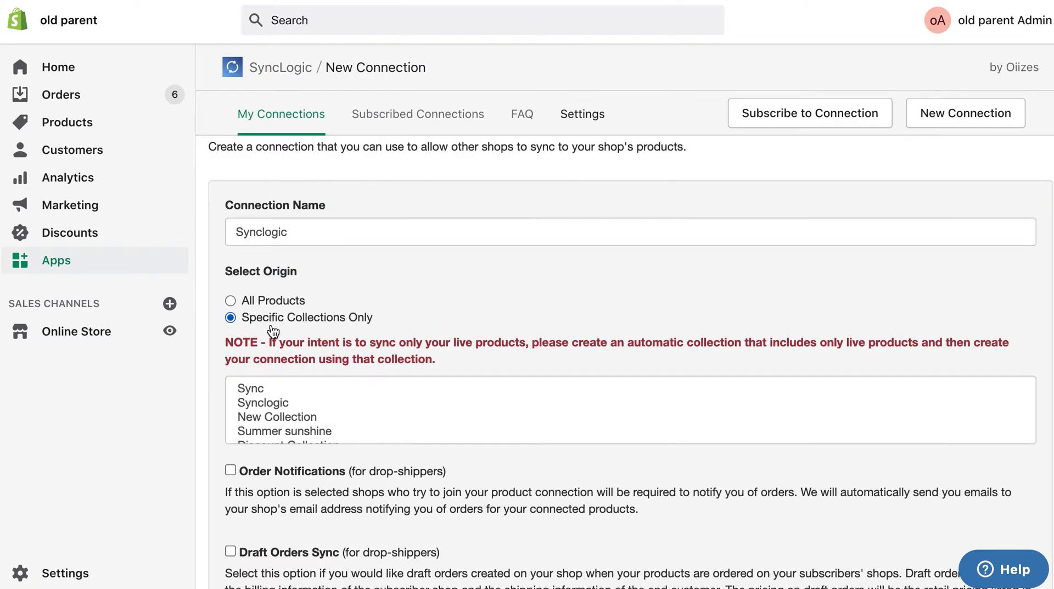
{"action": "left_click", "coordinate": [252, 388]}
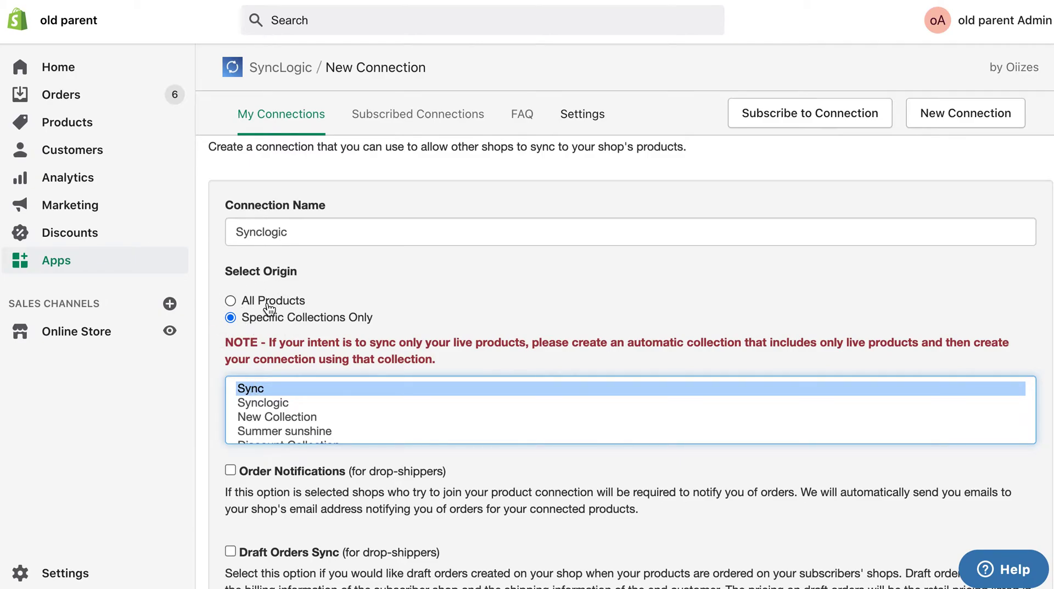
- Read the descriptions of the Order Notifications, Draft Orders Sync and Two-Way Inventory Sync options
{"action": "scroll", "coordinate": [269, 309], "scroll_direction": "down", "scroll_amount": 1}
{"action": "scroll", "coordinate": [269, 309], "scroll_direction": "down", "scroll_amount": 5}
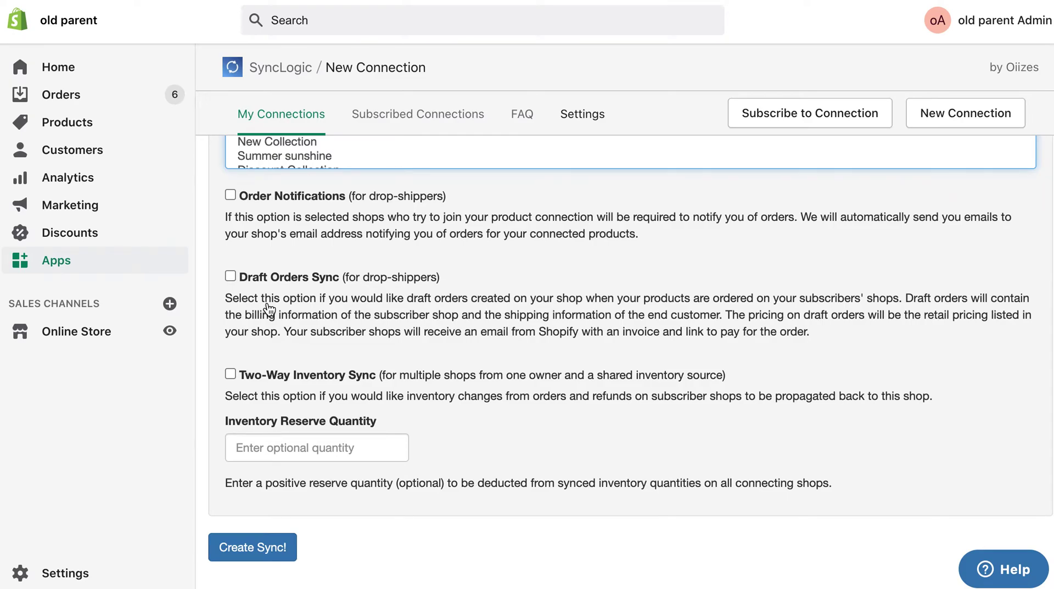
{"action": "left_click_drag", "start_coordinate": [655, 232], "coordinate": [212, 202]}
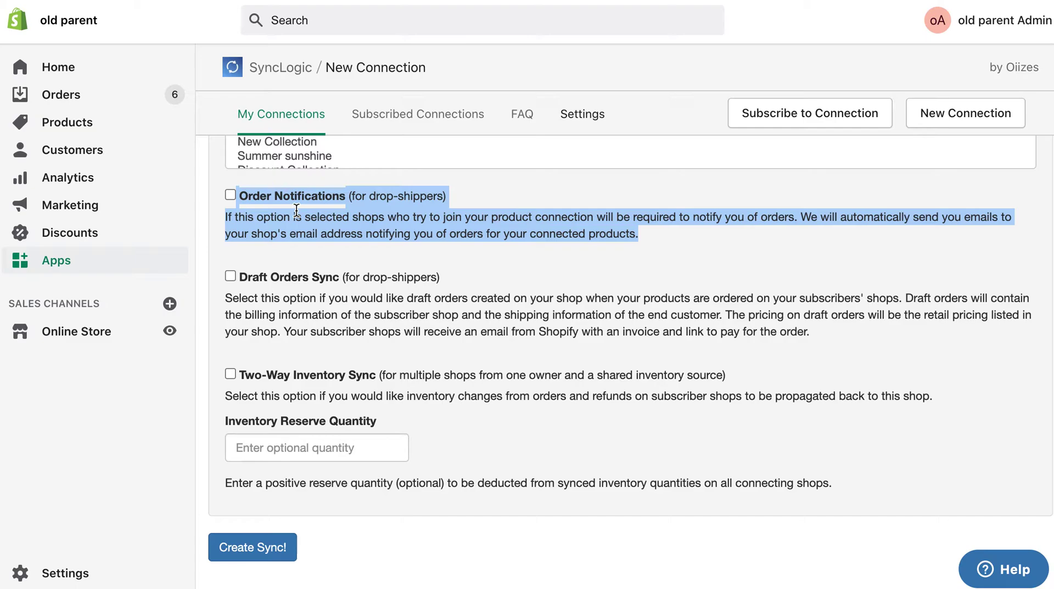
{"action": "left_click", "coordinate": [801, 331]}
{"action": "left_click_drag", "start_coordinate": [800, 331], "coordinate": [244, 282]}
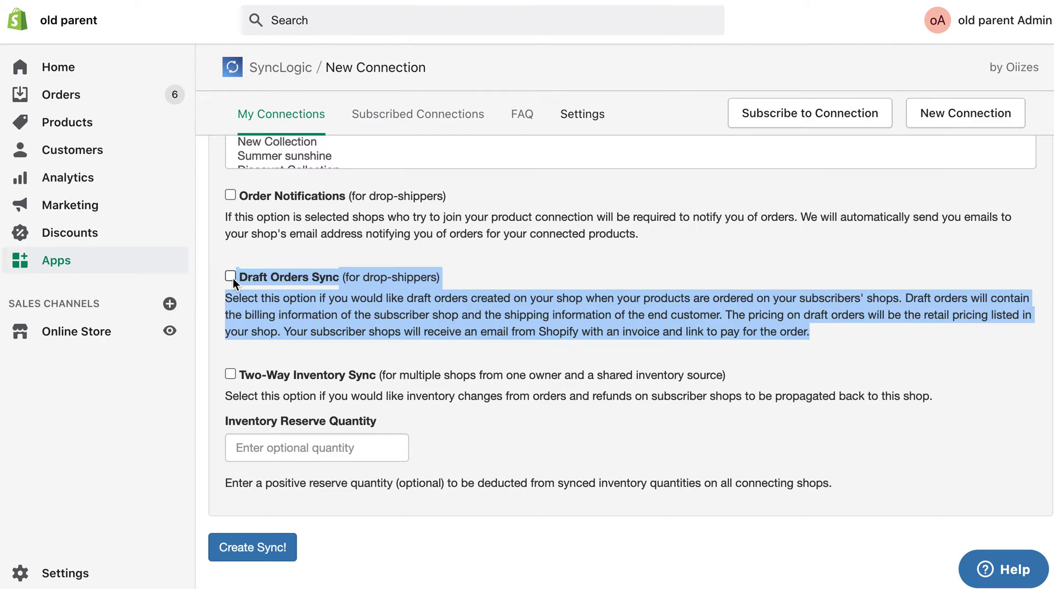
{"action": "left_click_drag", "start_coordinate": [940, 395], "coordinate": [223, 374]}
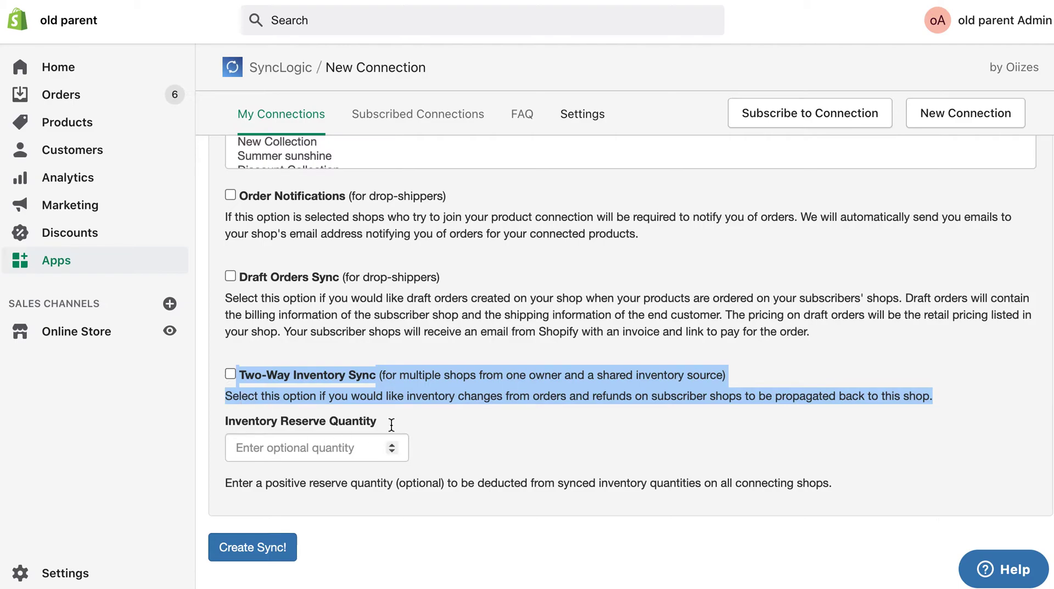
{"action": "left_click", "coordinate": [317, 290]}
- Enable Draft Orders Sync, acknowledge its inventory notice and create the connection
{"action": "left_click", "coordinate": [230, 276]}
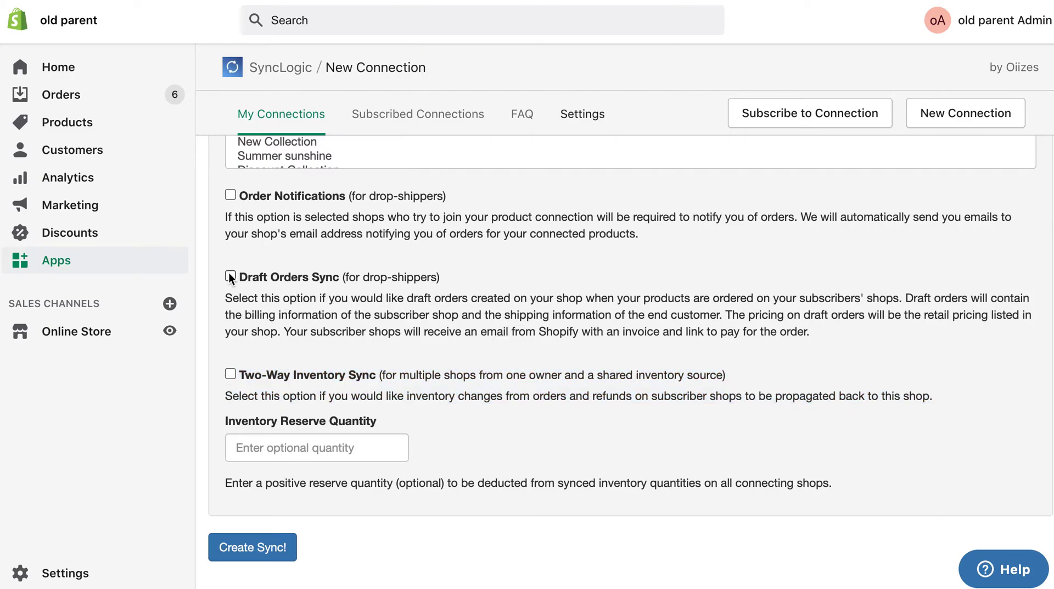
{"action": "scroll", "coordinate": [252, 452], "scroll_direction": "down", "scroll_amount": 1}
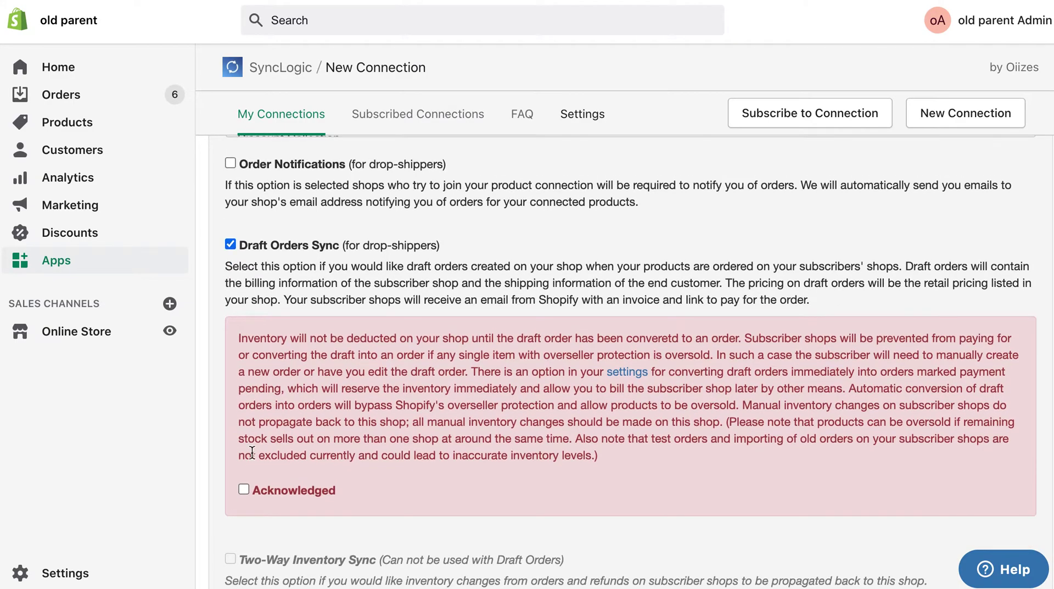
{"action": "left_click", "coordinate": [244, 489]}
{"action": "scroll", "coordinate": [245, 488], "scroll_direction": "down", "scroll_amount": 4}
{"action": "left_click", "coordinate": [253, 531]}
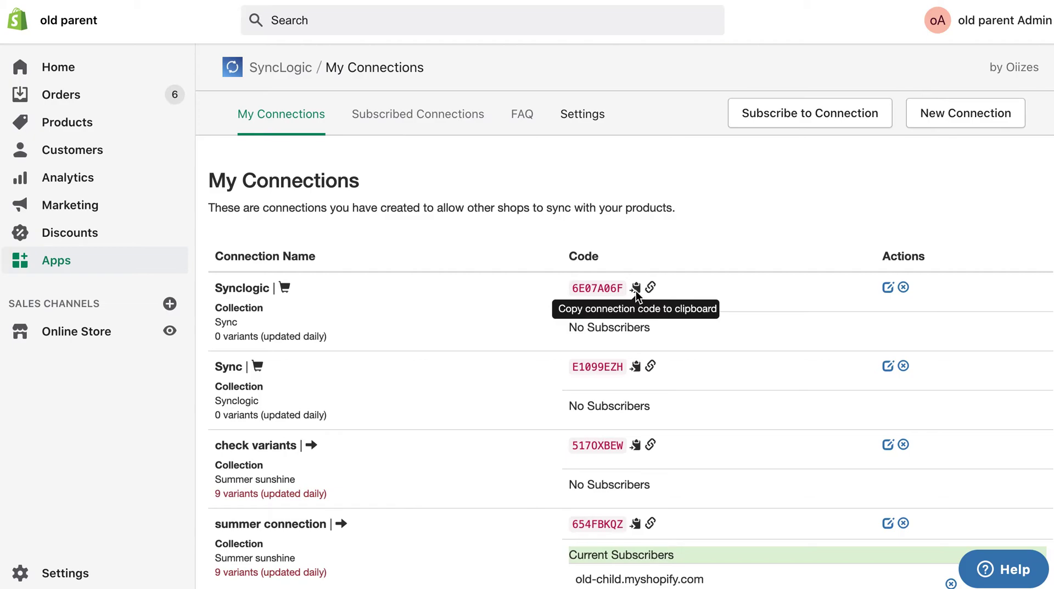
- Open the new Synclogic connection for editing and examine its options
{"action": "left_click", "coordinate": [890, 289]}
{"action": "scroll", "coordinate": [893, 293], "scroll_direction": "down", "scroll_amount": 2}
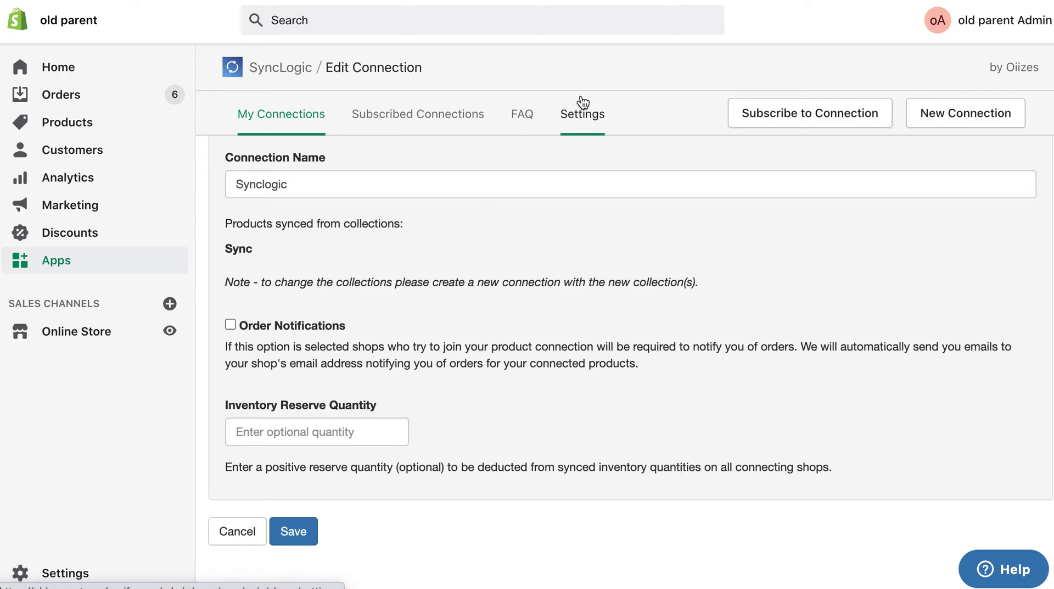
- Set the vendor discount on draft orders to 50% in the SyncLogic settings and expand the Advanced preferences
{"action": "left_click", "coordinate": [579, 116]}
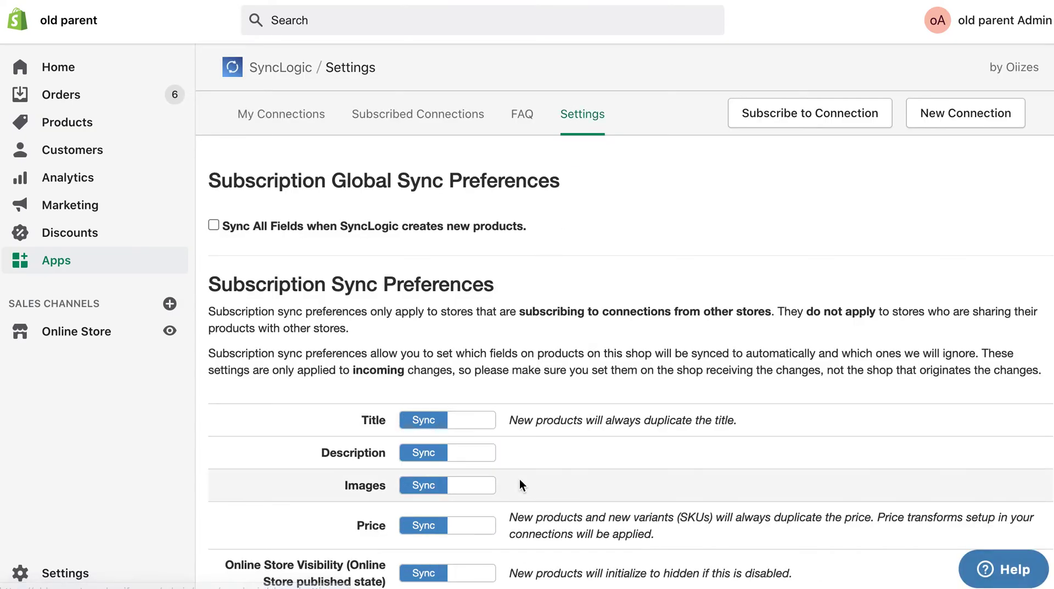
{"action": "scroll", "coordinate": [520, 480], "scroll_direction": "down", "scroll_amount": 10}
{"action": "scroll", "coordinate": [519, 479], "scroll_direction": "down", "scroll_amount": 7}
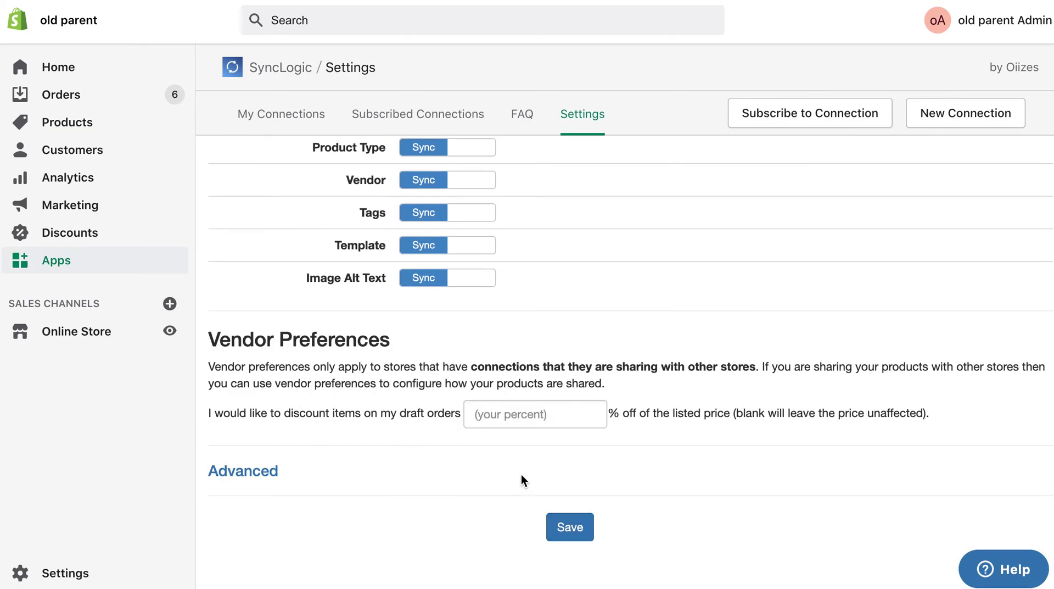
{"action": "left_click", "coordinate": [500, 419]}
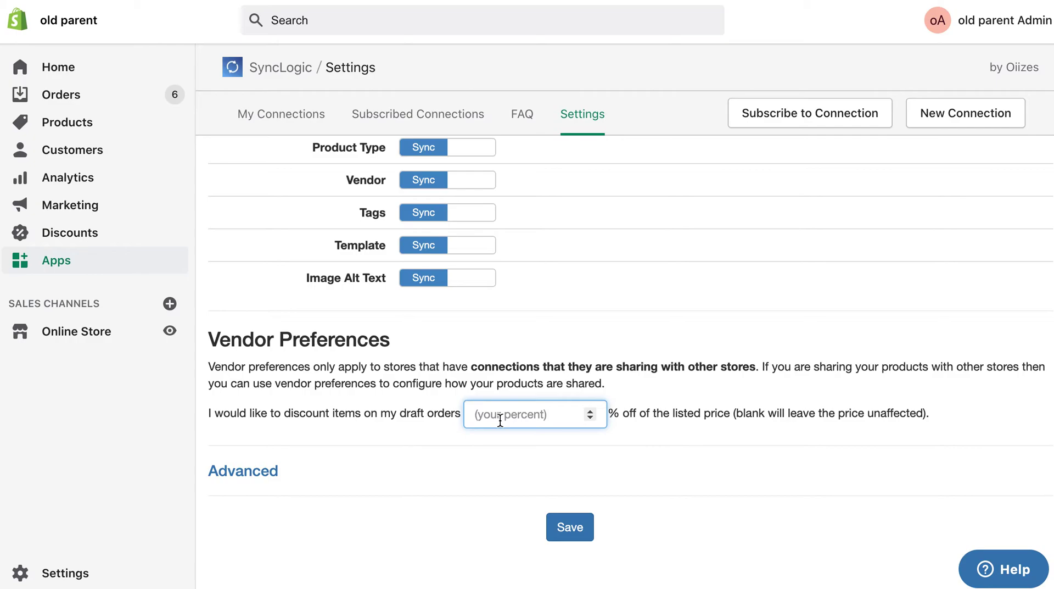
{"action": "type", "text": "50"}
{"action": "left_click", "coordinate": [258, 476]}
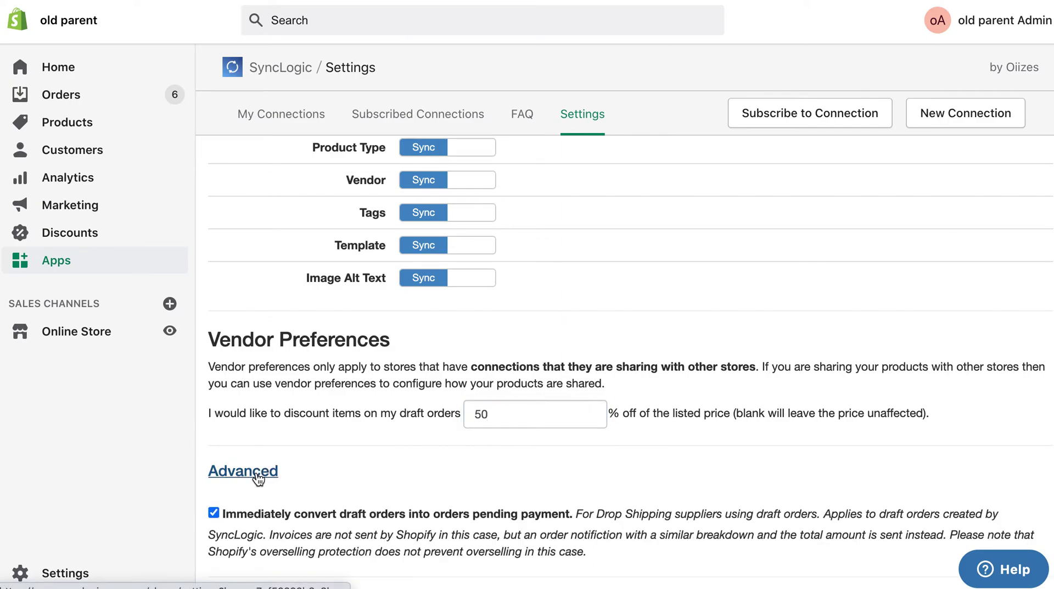
{"action": "scroll", "coordinate": [258, 477], "scroll_direction": "down", "scroll_amount": 3}
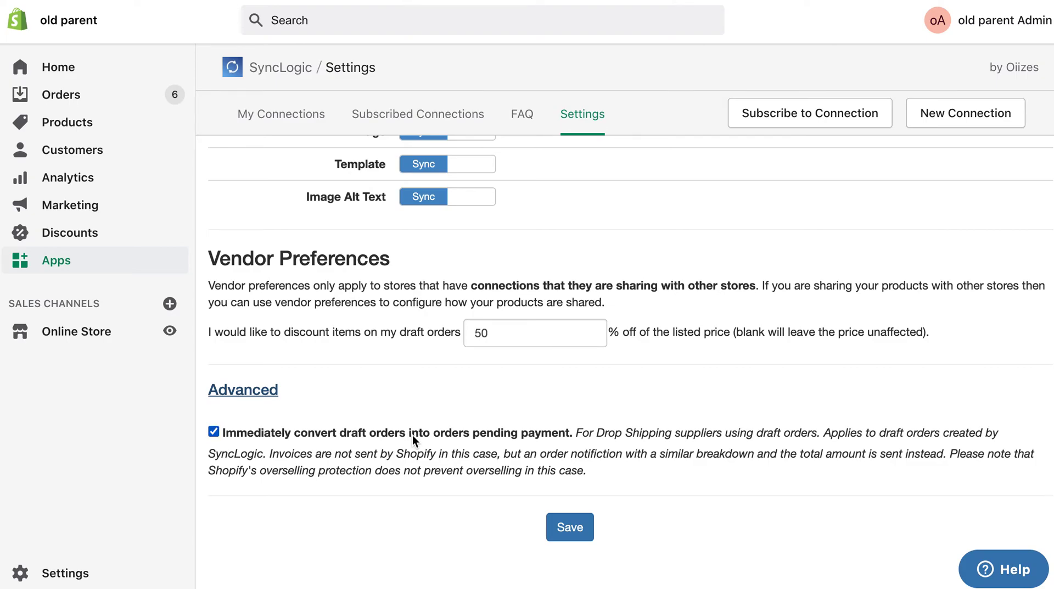
- Open the Acorn - Bright Pink product and review its details from the description down to the variants
{"action": "left_click", "coordinate": [109, 120]}
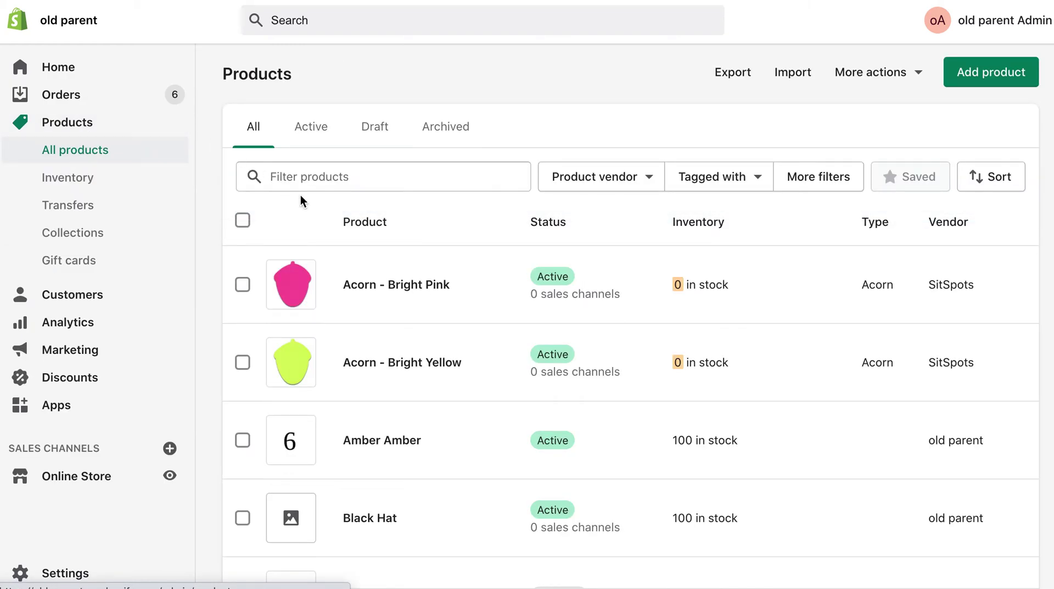
{"action": "left_click", "coordinate": [397, 286]}
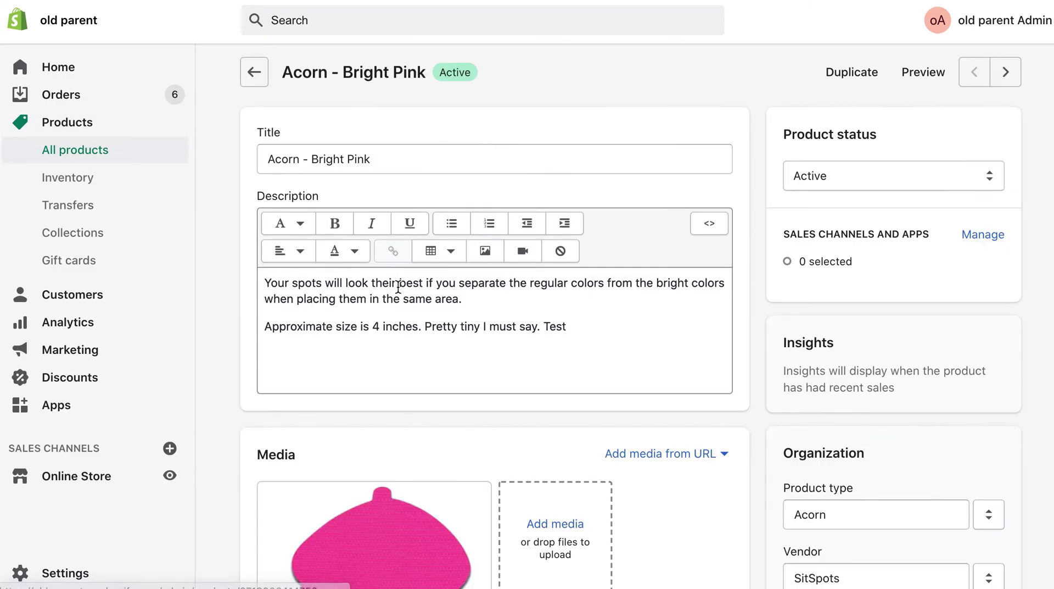
{"action": "scroll", "coordinate": [398, 286], "scroll_direction": "down", "scroll_amount": 1}
{"action": "scroll", "coordinate": [398, 286], "scroll_direction": "down", "scroll_amount": 2}
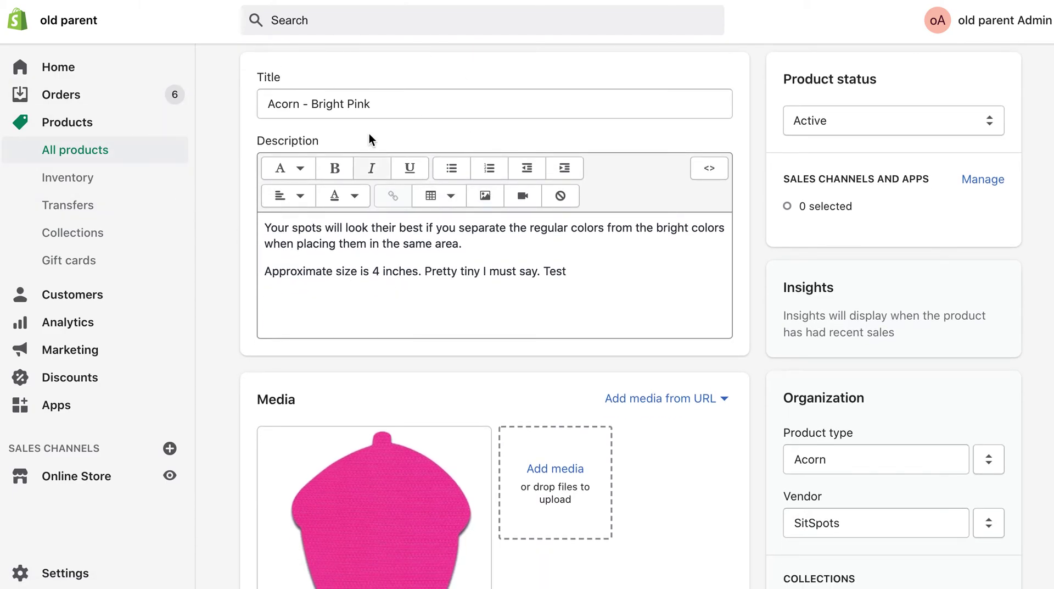
{"action": "scroll", "coordinate": [714, 286], "scroll_direction": "down", "scroll_amount": 2}
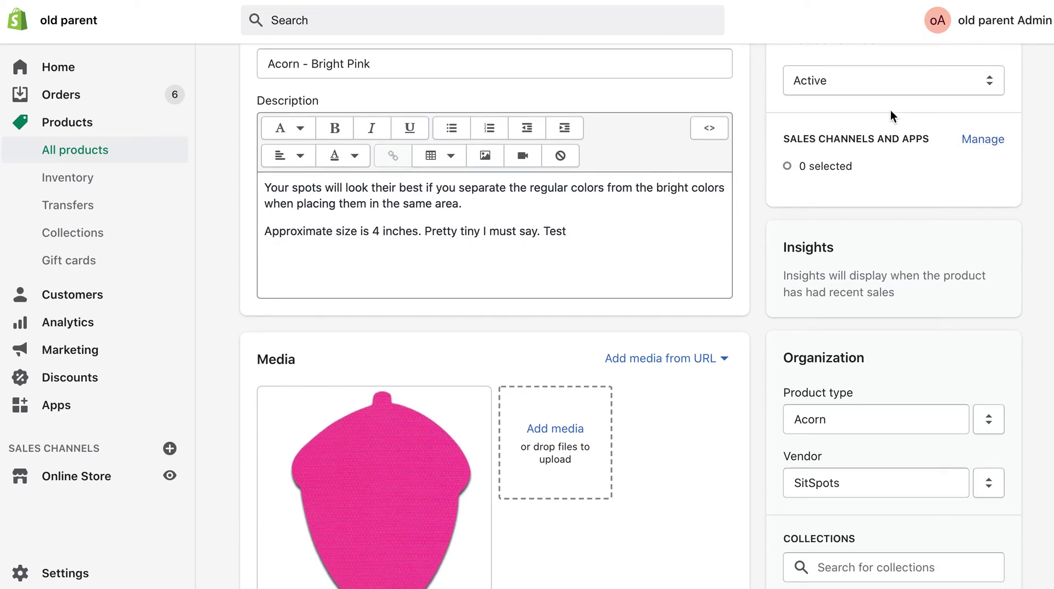
{"action": "scroll", "coordinate": [833, 137], "scroll_direction": "down", "scroll_amount": 1}
{"action": "scroll", "coordinate": [833, 133], "scroll_direction": "down", "scroll_amount": 6}
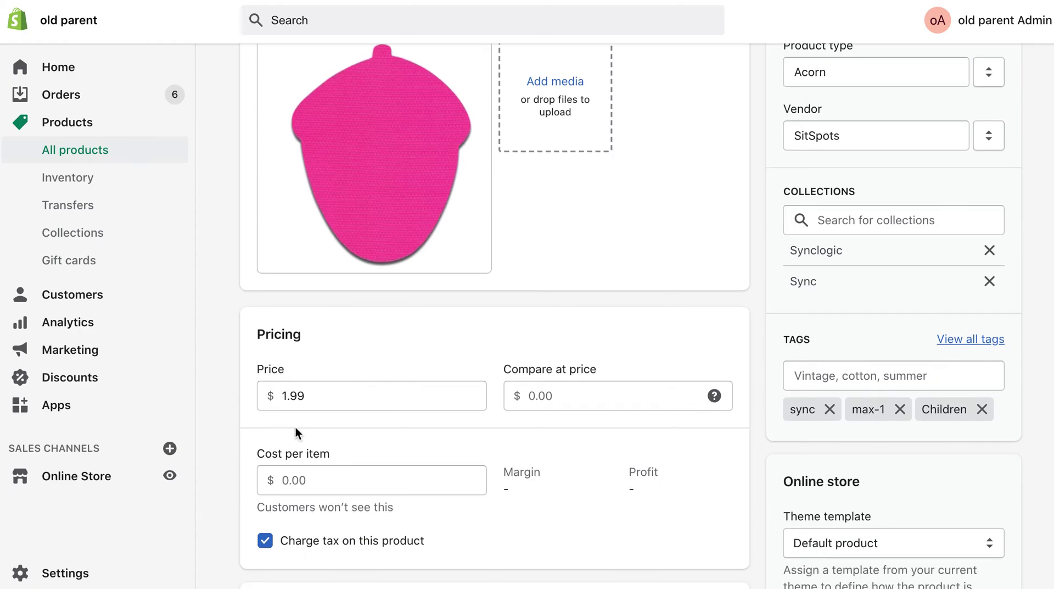
{"action": "scroll", "coordinate": [296, 427], "scroll_direction": "down", "scroll_amount": 7}
{"action": "scroll", "coordinate": [295, 427], "scroll_direction": "down", "scroll_amount": 7}
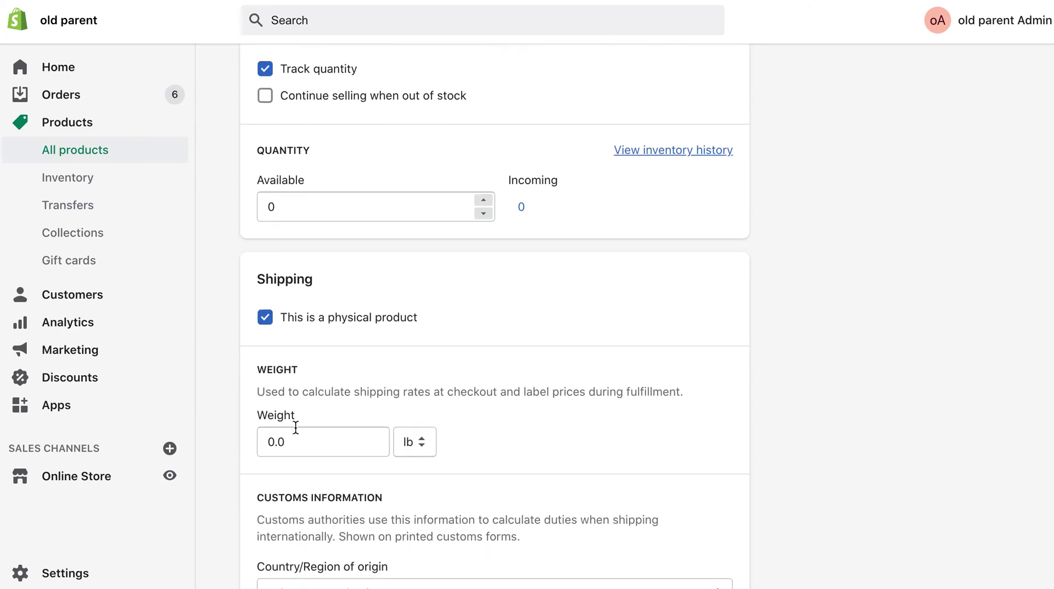
{"action": "scroll", "coordinate": [296, 427], "scroll_direction": "down", "scroll_amount": 5}
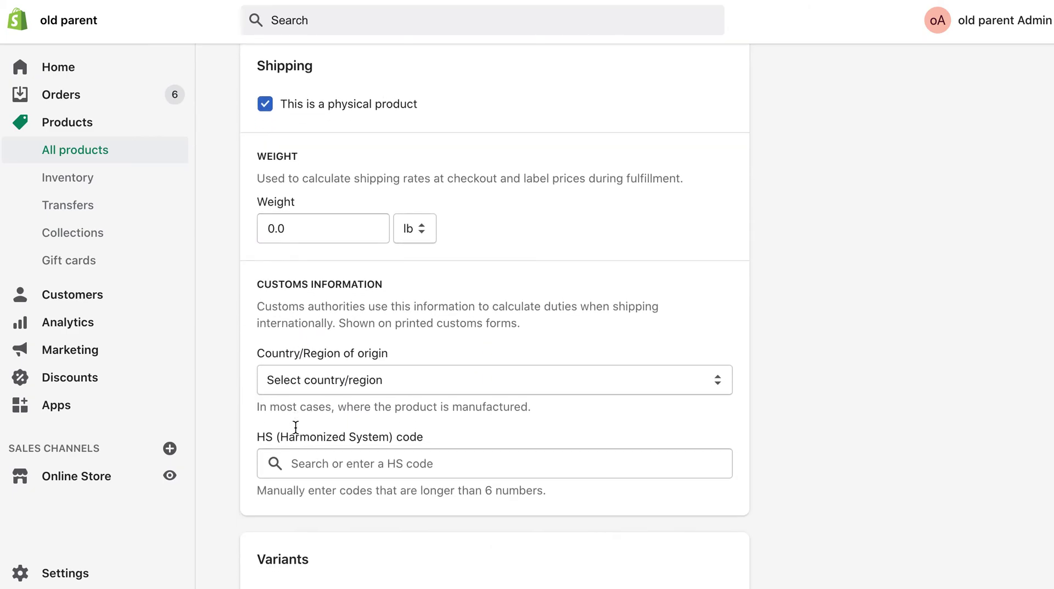
{"action": "scroll", "coordinate": [296, 426], "scroll_direction": "down", "scroll_amount": 1}
- Examine the price, compare at price and cost per item fields in the product's pricing section
{"action": "scroll", "coordinate": [295, 426], "scroll_direction": "up", "scroll_amount": 3}
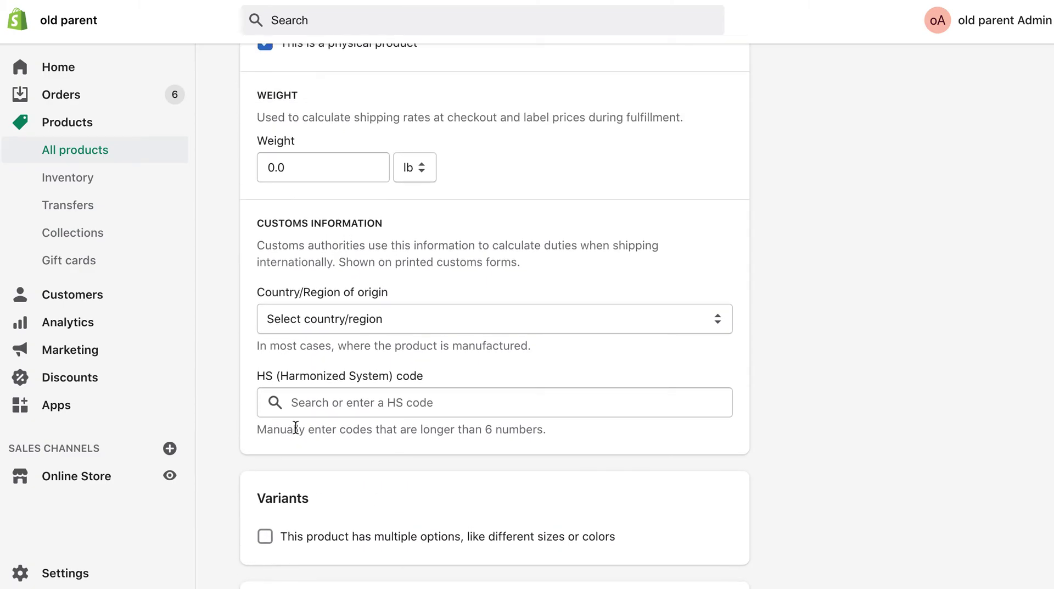
{"action": "scroll", "coordinate": [296, 427], "scroll_direction": "up", "scroll_amount": 4}
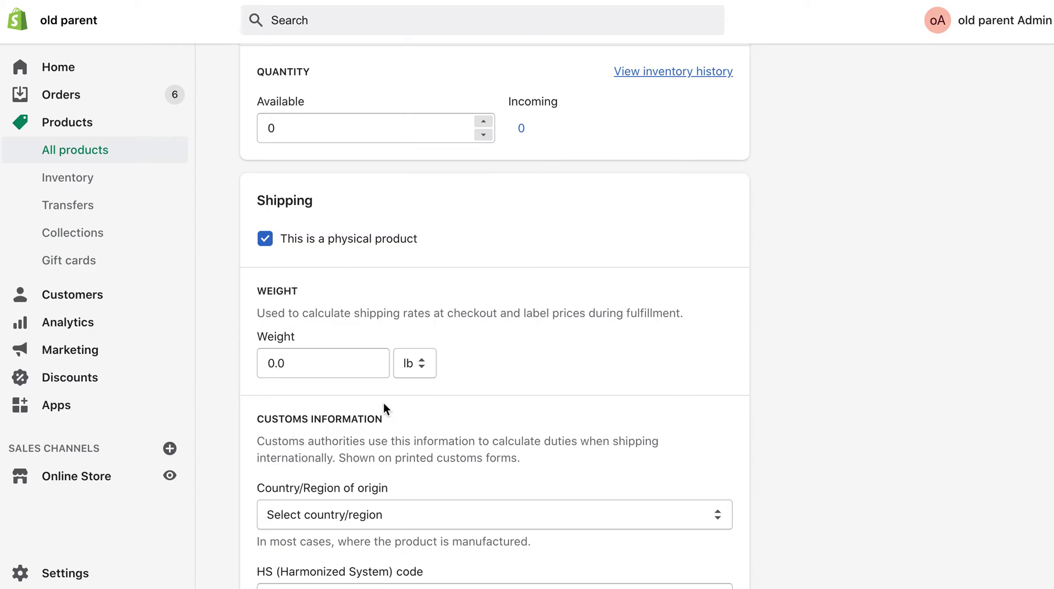
{"action": "scroll", "coordinate": [383, 406], "scroll_direction": "up", "scroll_amount": 6}
{"action": "scroll", "coordinate": [384, 407], "scroll_direction": "up", "scroll_amount": 4}
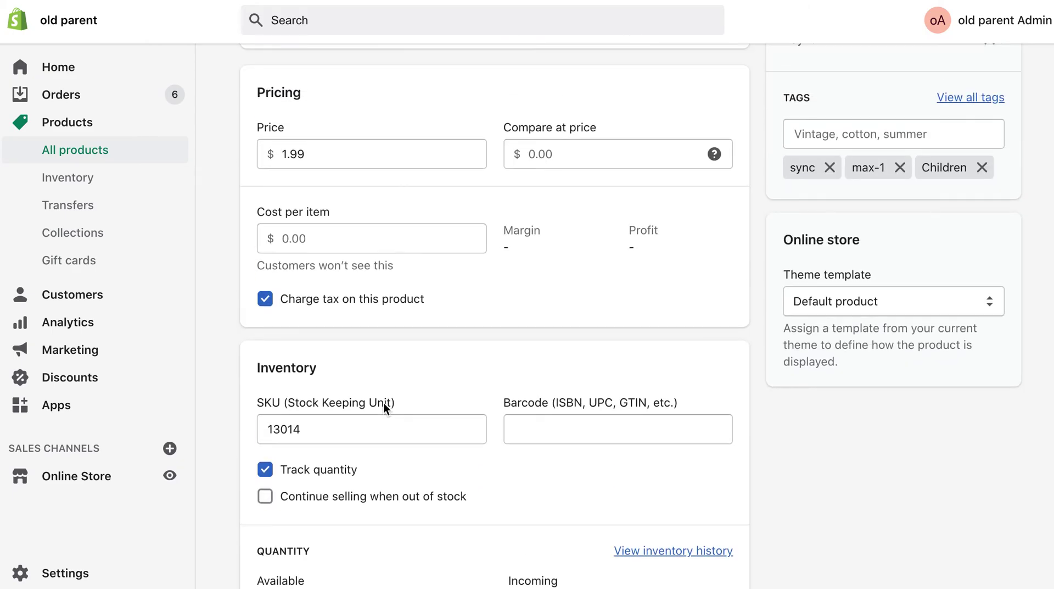
{"action": "scroll", "coordinate": [383, 403], "scroll_direction": "up", "scroll_amount": 1}
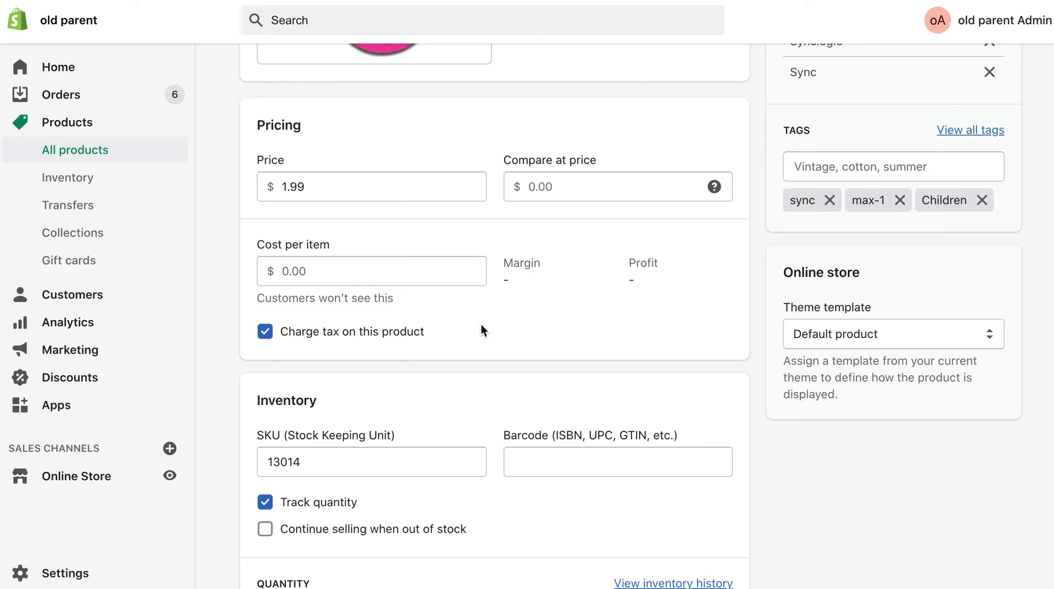
{"action": "scroll", "coordinate": [478, 329], "scroll_direction": "up", "scroll_amount": 5}
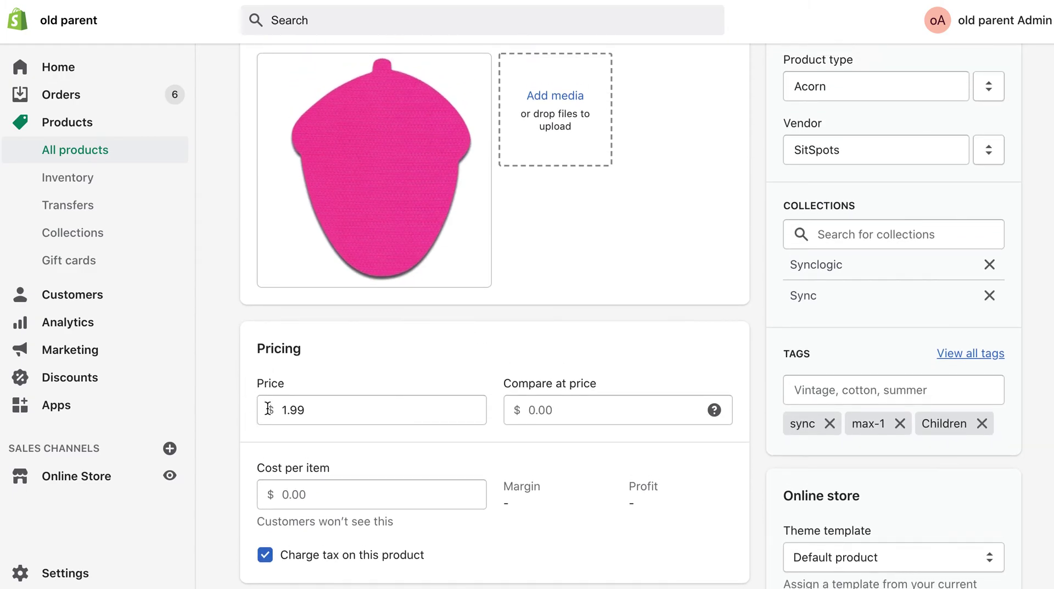
{"action": "left_click_drag", "start_coordinate": [342, 413], "coordinate": [235, 395]}
{"action": "left_click", "coordinate": [574, 407]}
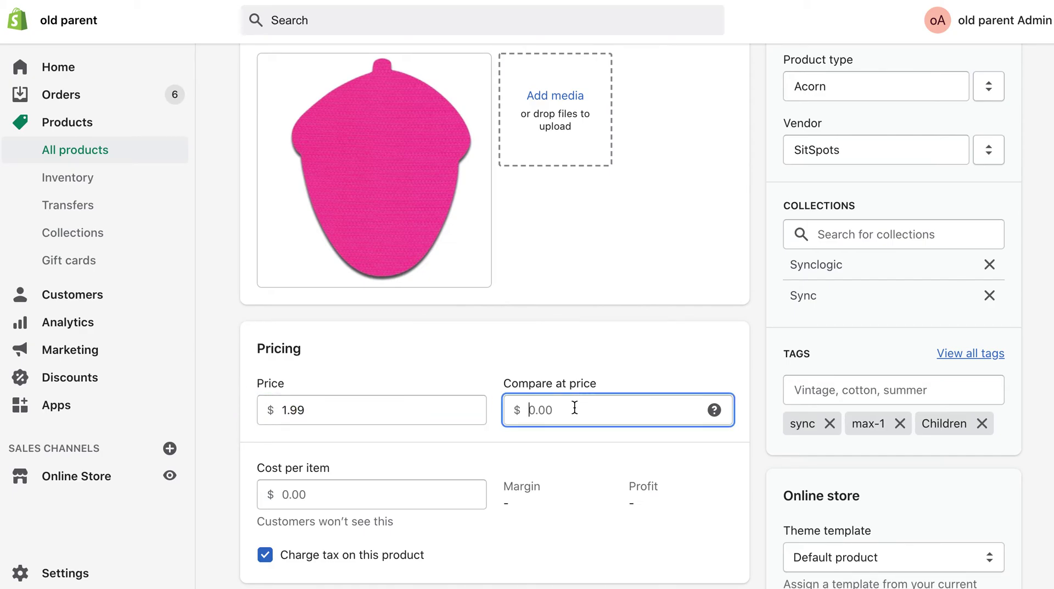
{"action": "left_click_drag", "start_coordinate": [356, 468], "coordinate": [248, 461]}
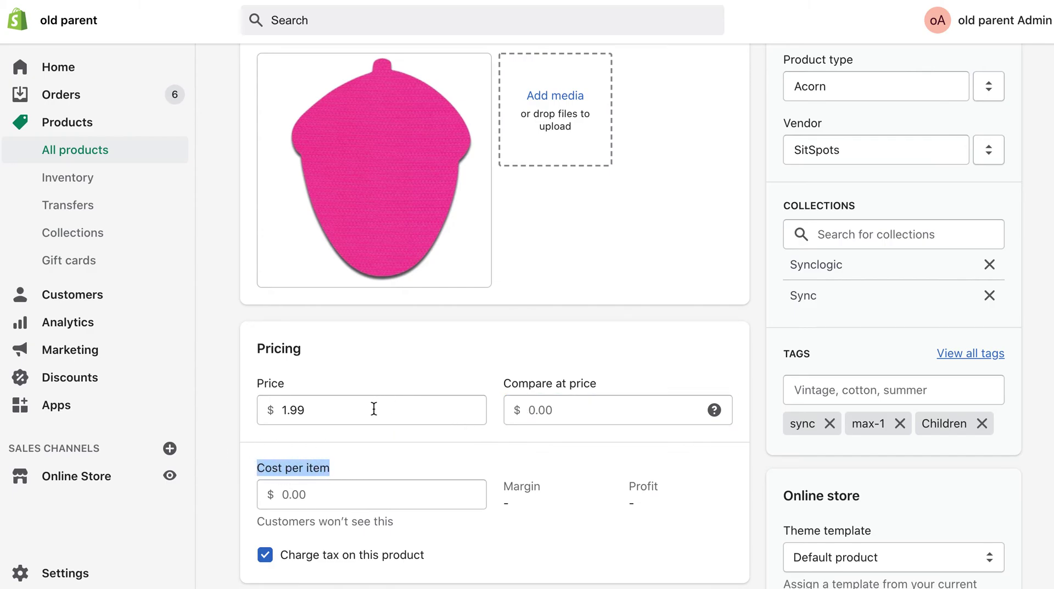
{"action": "left_click_drag", "start_coordinate": [372, 407], "coordinate": [258, 393]}
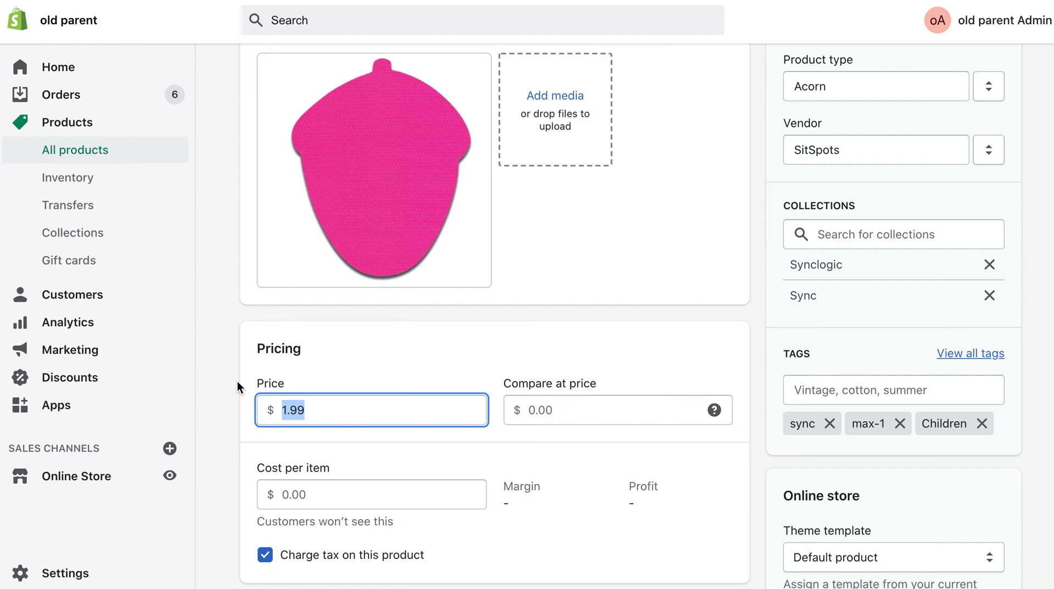
{"action": "left_click", "coordinate": [583, 416]}
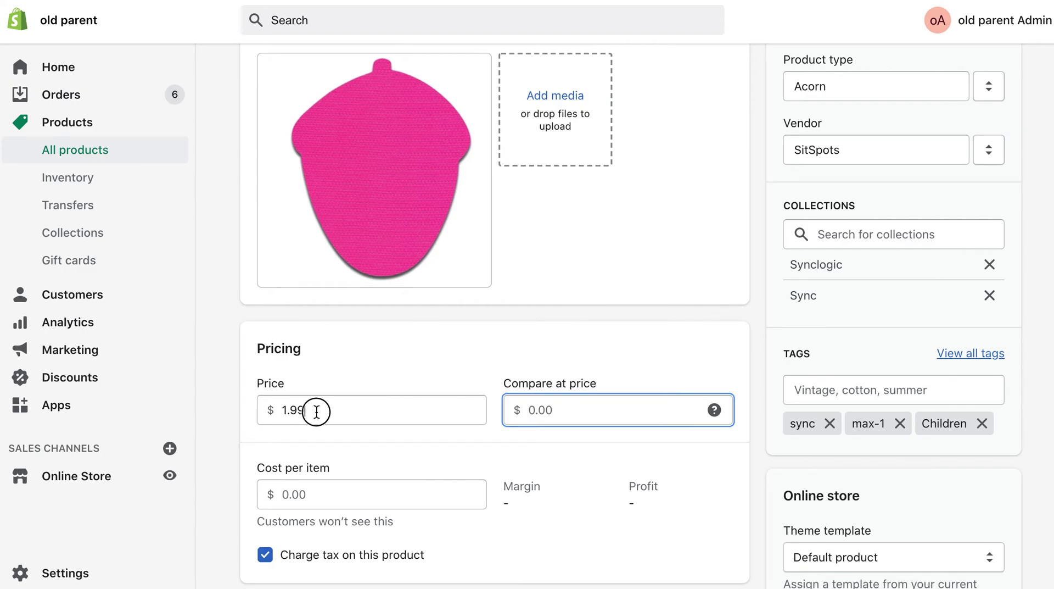
{"action": "left_click_drag", "start_coordinate": [318, 411], "coordinate": [228, 409]}
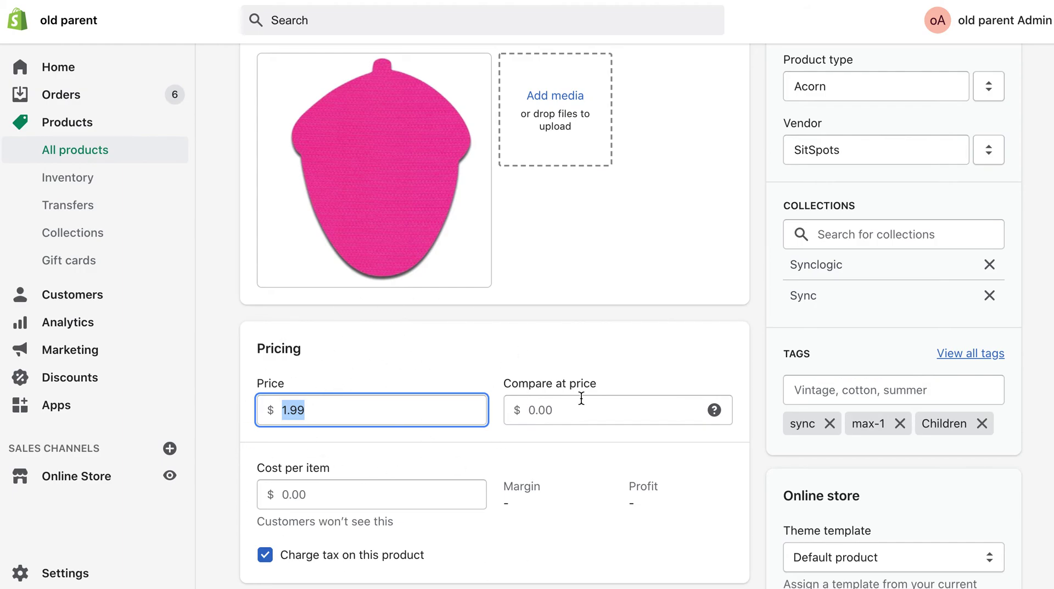
{"action": "left_click", "coordinate": [565, 416]}
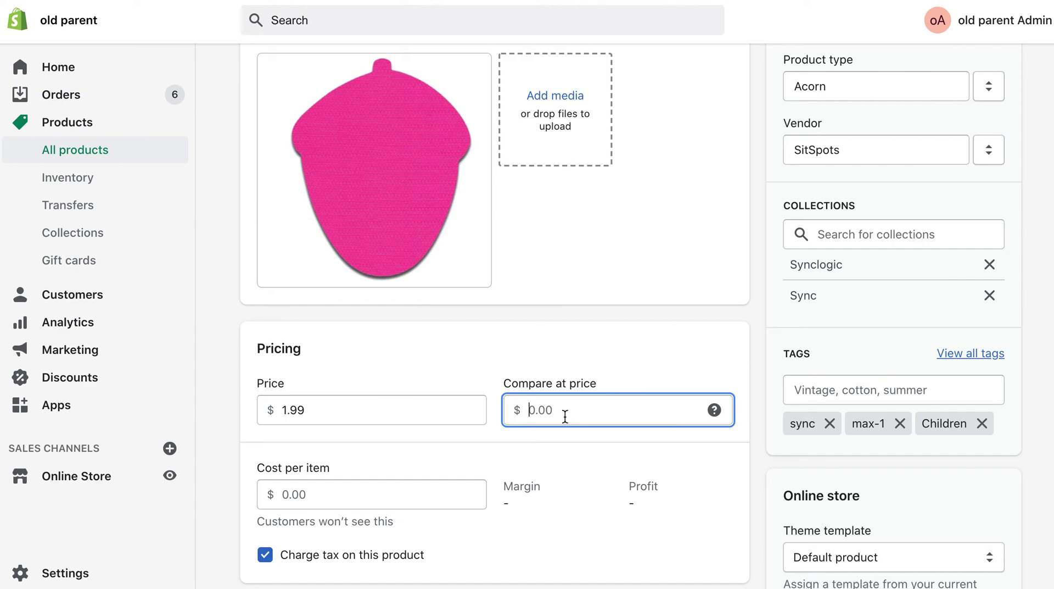
- Open the SyncLogic settings and review the subscription sync preferences for individual product fields
{"action": "scroll", "coordinate": [565, 416], "scroll_direction": "up", "scroll_amount": 8}
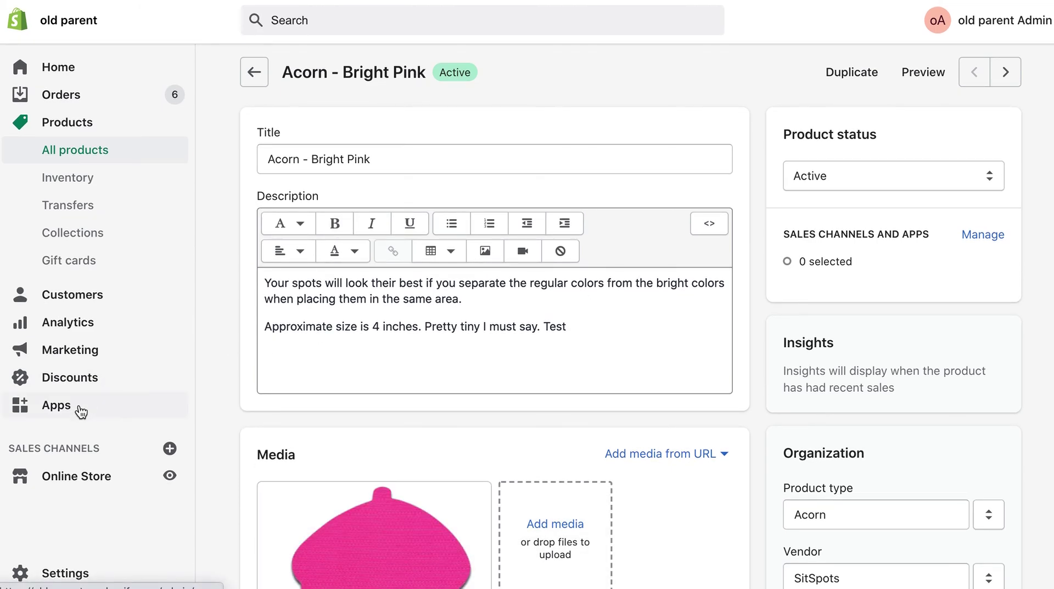
{"action": "left_click", "coordinate": [56, 405]}
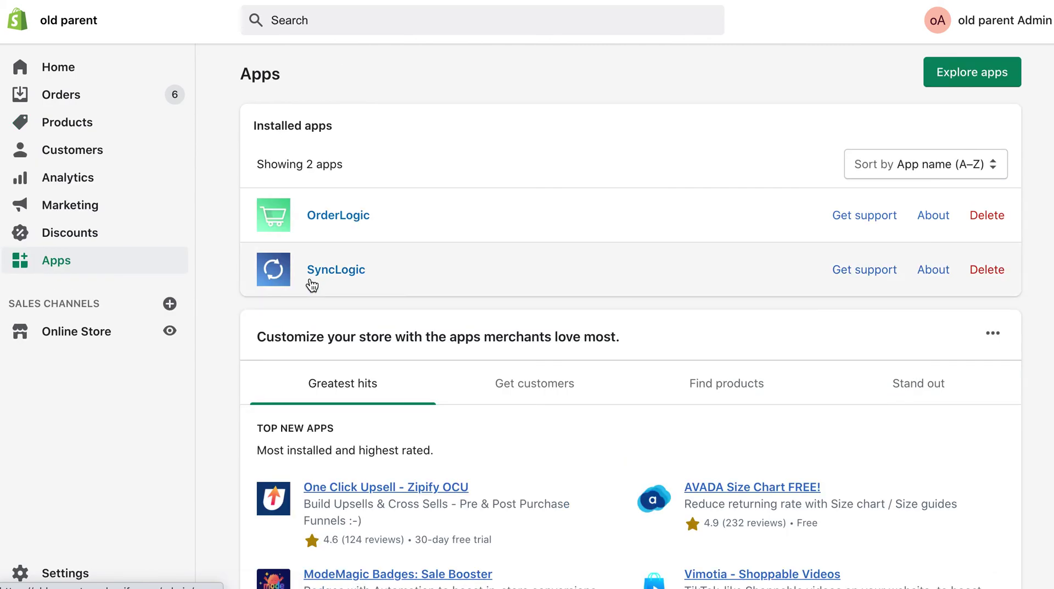
{"action": "left_click", "coordinate": [334, 272]}
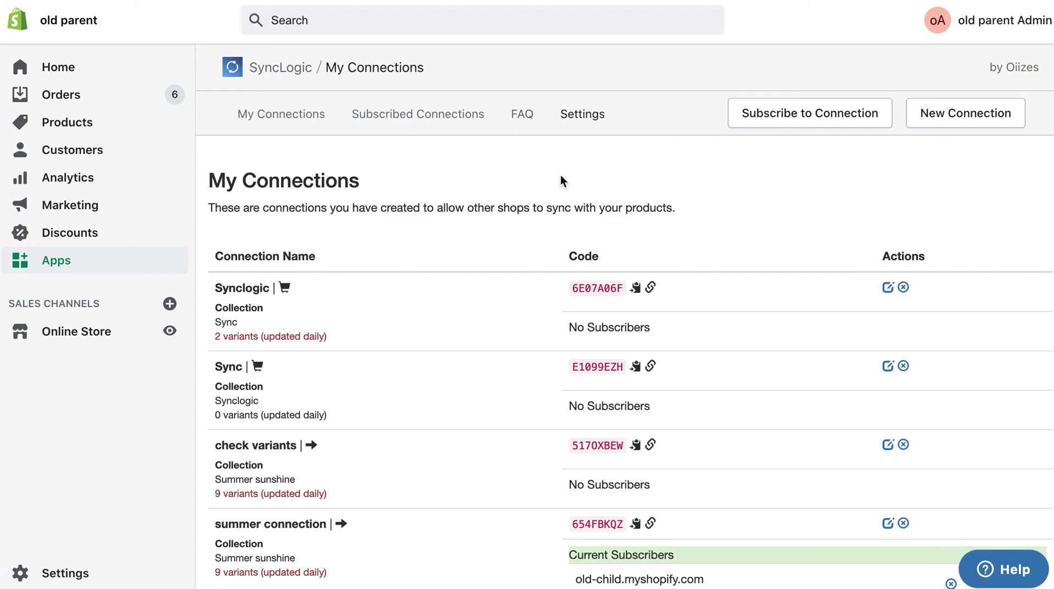
{"action": "left_click", "coordinate": [585, 124]}
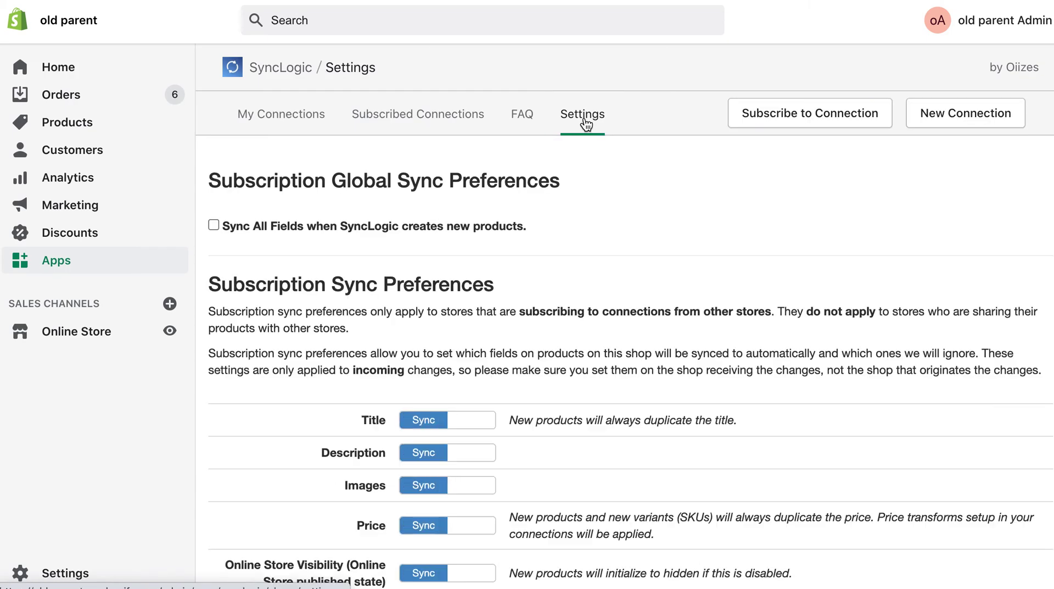
{"action": "scroll", "coordinate": [558, 480], "scroll_direction": "down", "scroll_amount": 3}
{"action": "scroll", "coordinate": [558, 480], "scroll_direction": "down", "scroll_amount": 10}
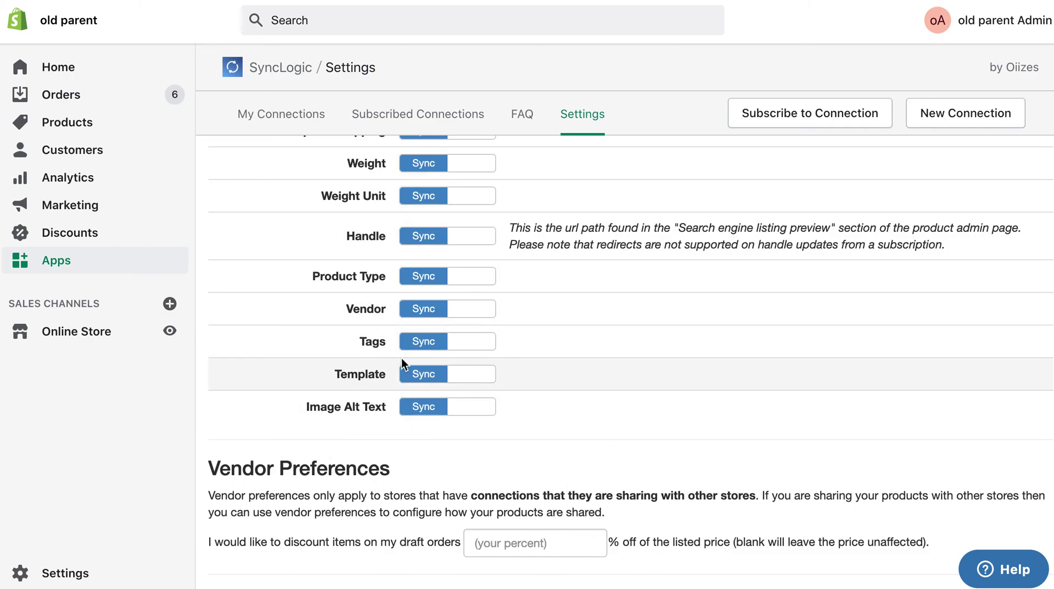
{"action": "scroll", "coordinate": [401, 357], "scroll_direction": "up", "scroll_amount": 7}
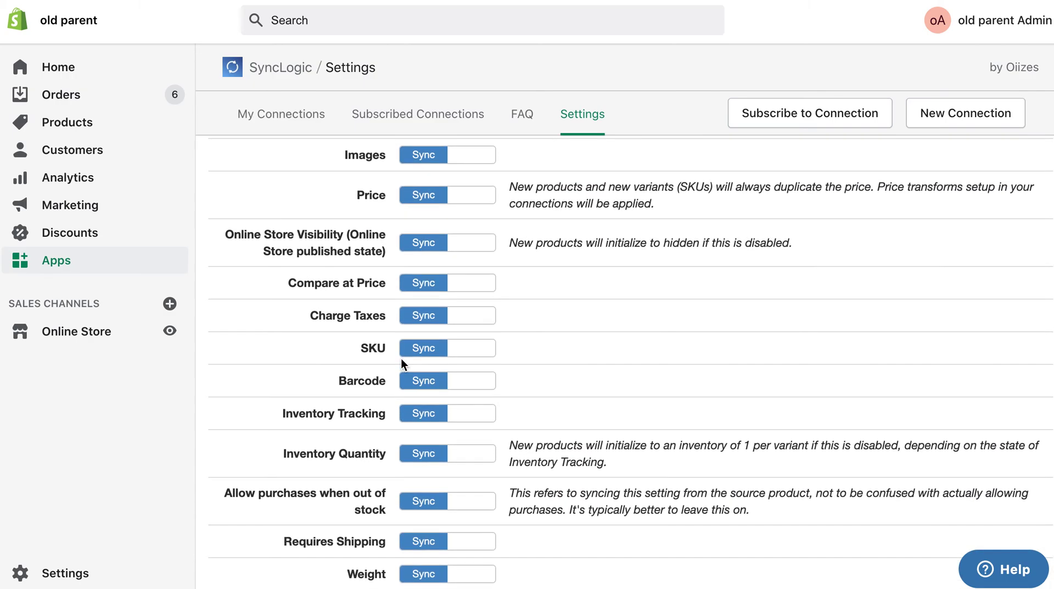
{"action": "scroll", "coordinate": [400, 358], "scroll_direction": "up", "scroll_amount": 4}
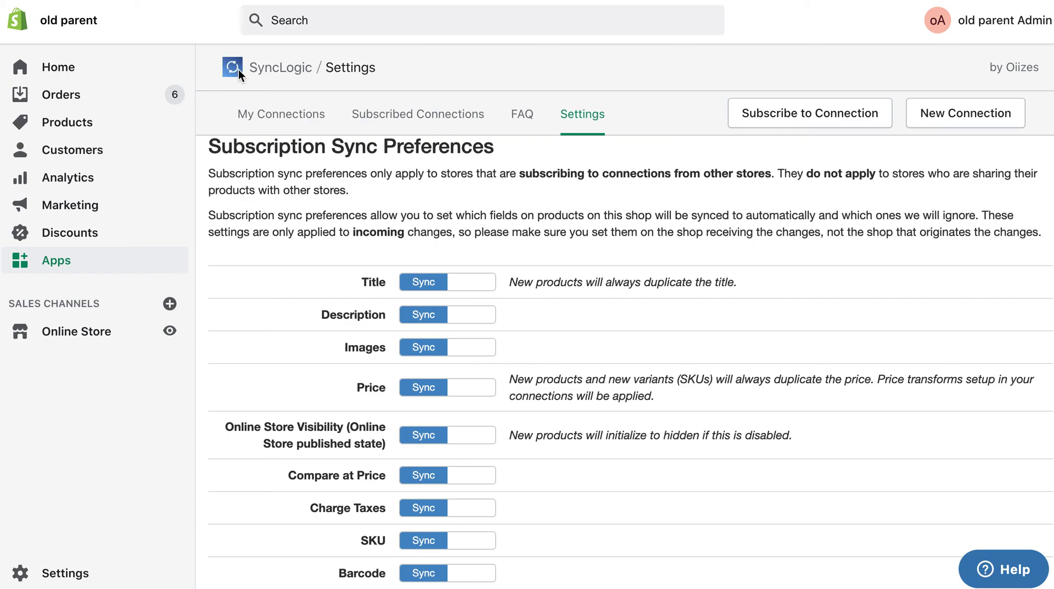
- Return to the installed apps list, view the SyncLogic support contact form and close it without sending a message
{"action": "left_click", "coordinate": [255, 68]}
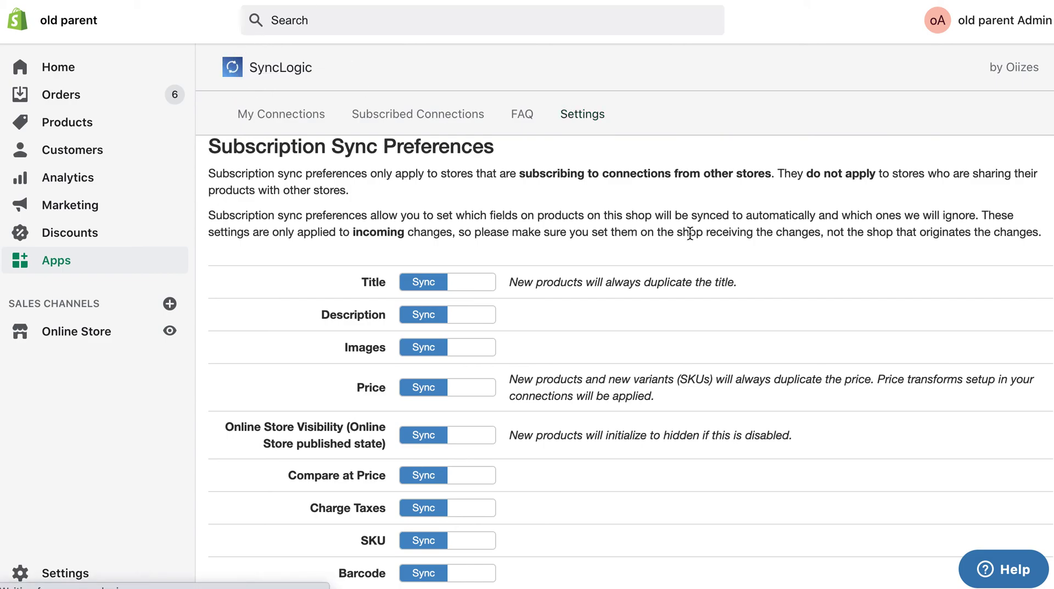
{"action": "left_click", "coordinate": [134, 266]}
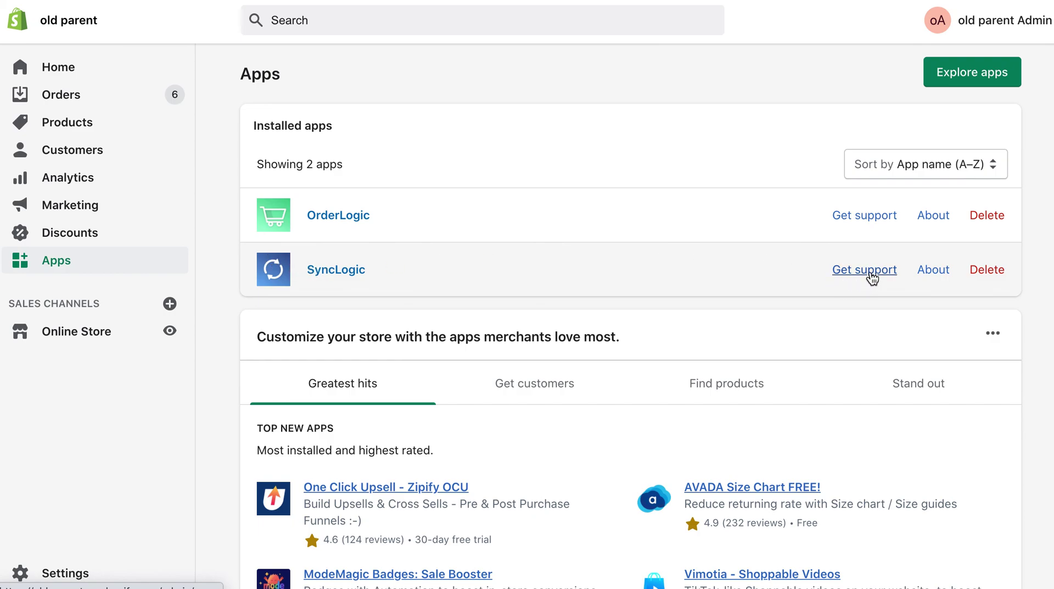
{"action": "left_click", "coordinate": [871, 272]}
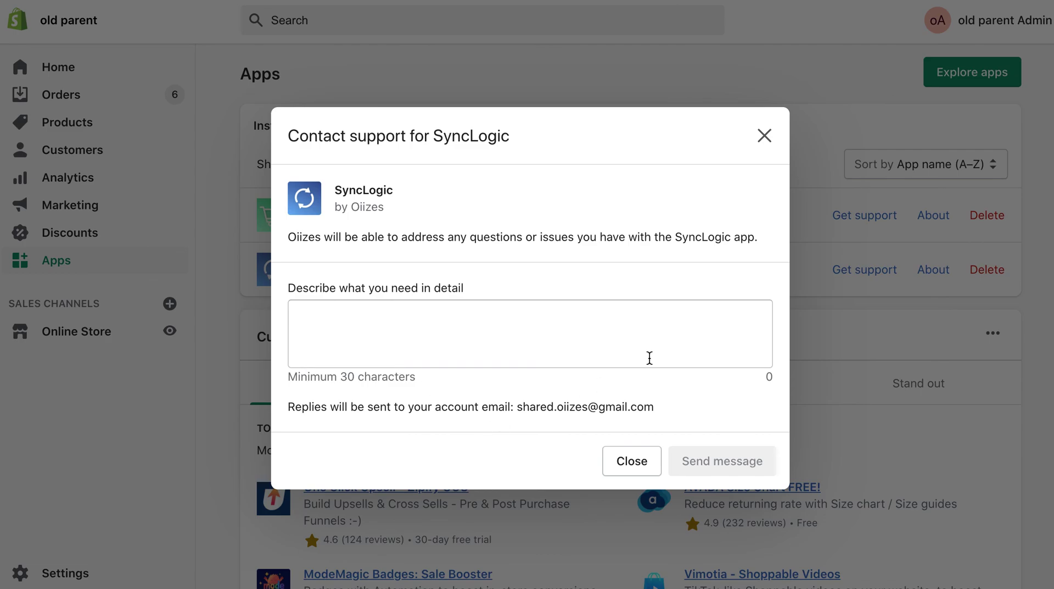
{"action": "left_click_drag", "start_coordinate": [390, 209], "coordinate": [350, 201]}
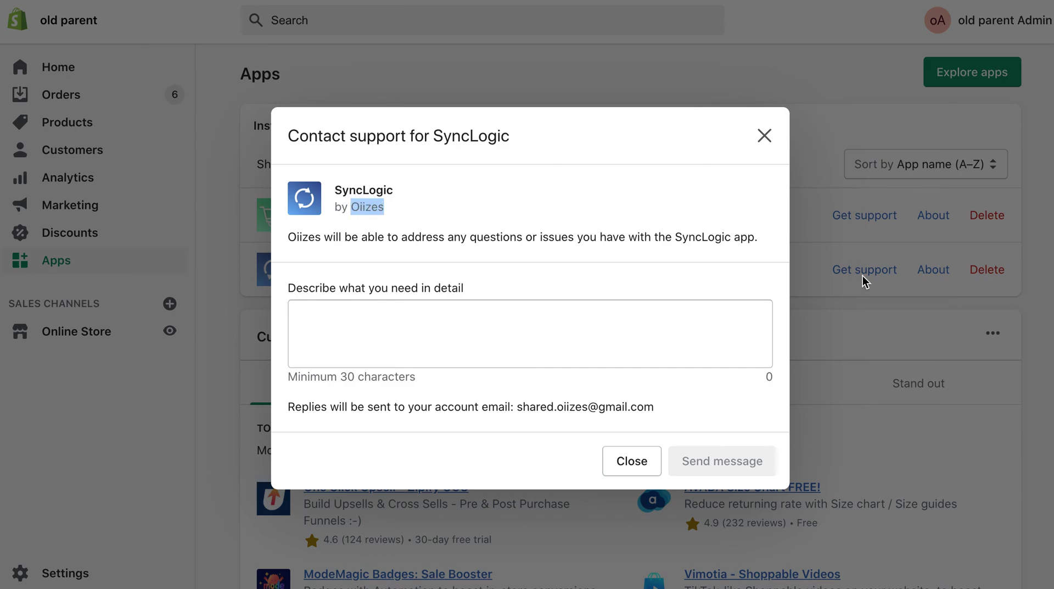
{"action": "left_click", "coordinate": [763, 137]}
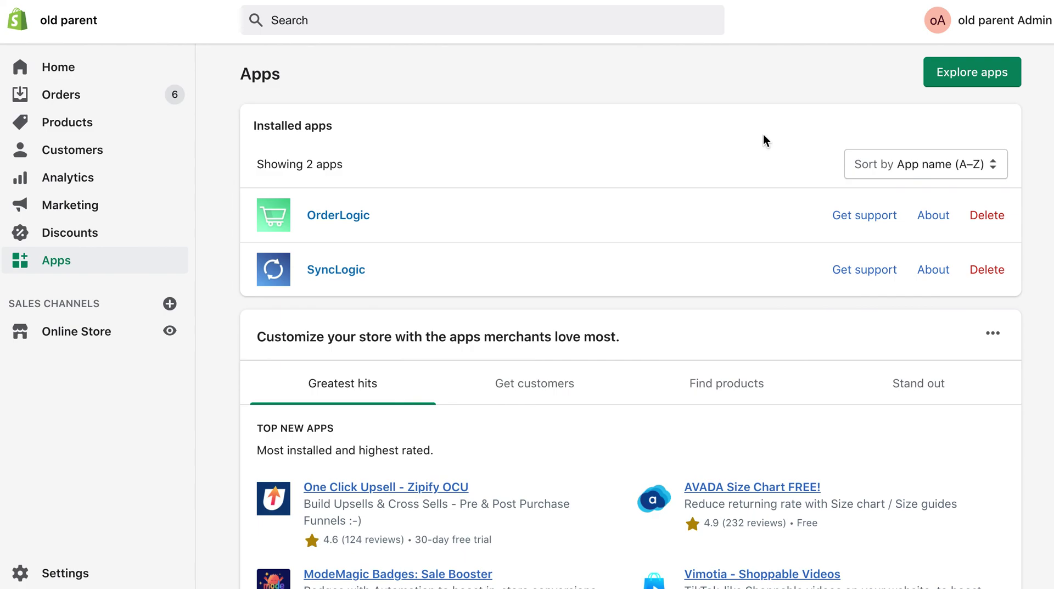